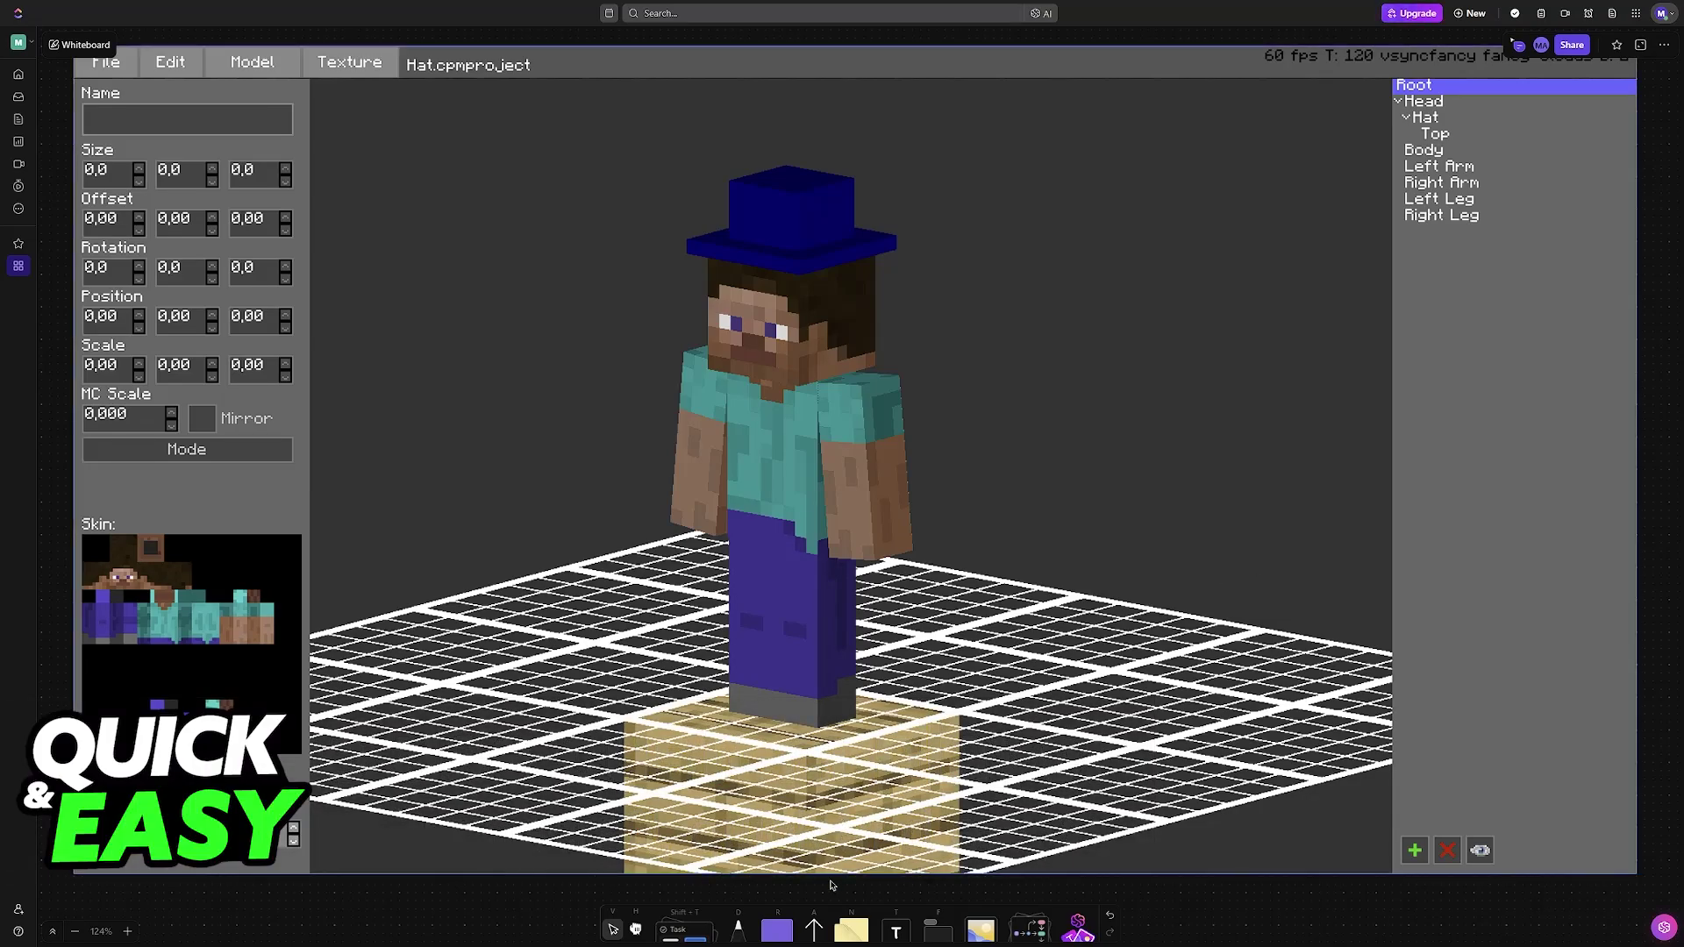
- Draw a pink arrow at the character's shoulder and ear marks on both sides of the head
left_click(739, 929)
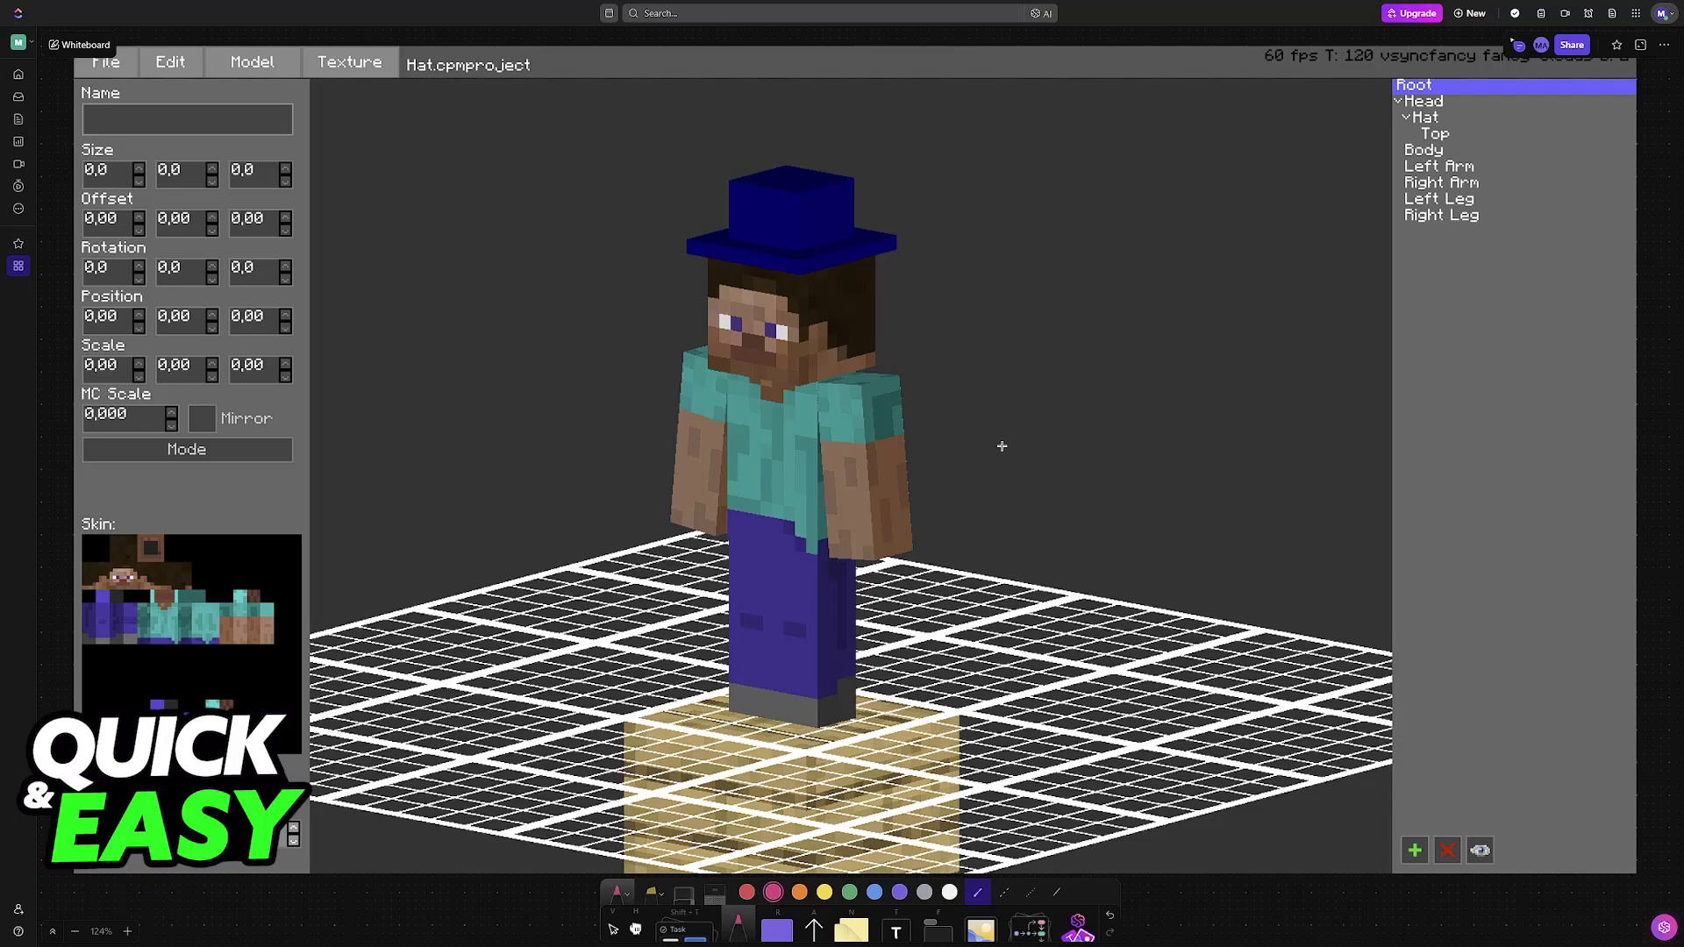
mouse_move(1002, 447)
left_mouse_down()
mouse_move(1003, 392)
mouse_move(1165, 478)
left_mouse_up()
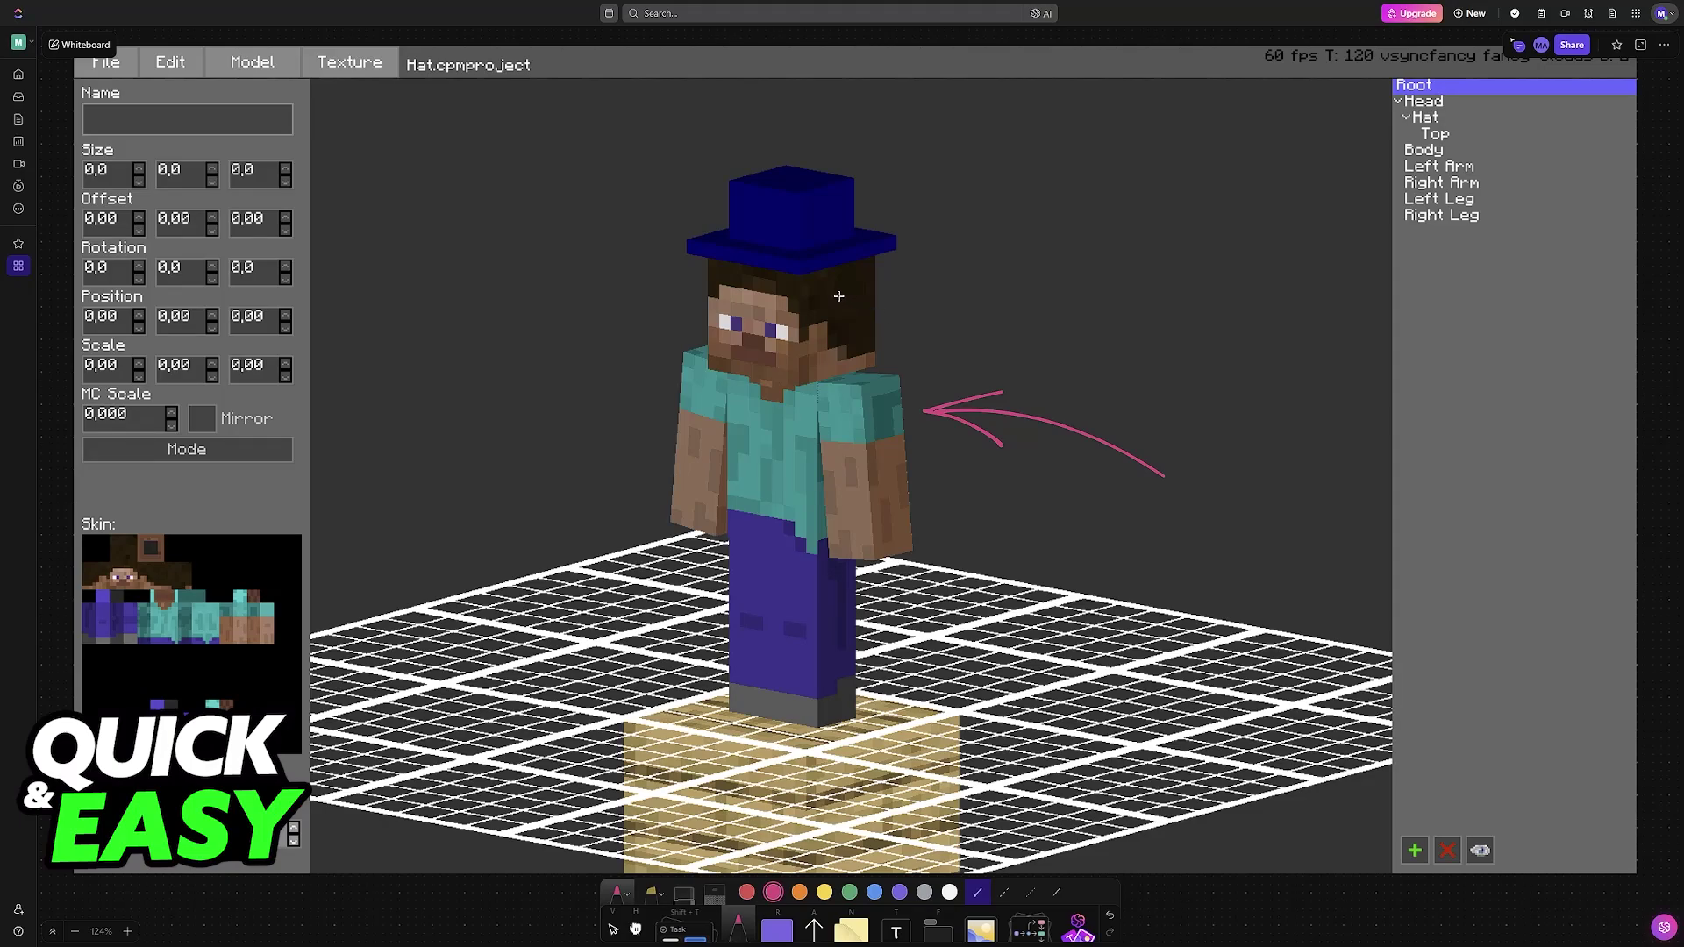
left_click_drag(838, 296, 839, 300)
left_click_drag(706, 282, 704, 300)
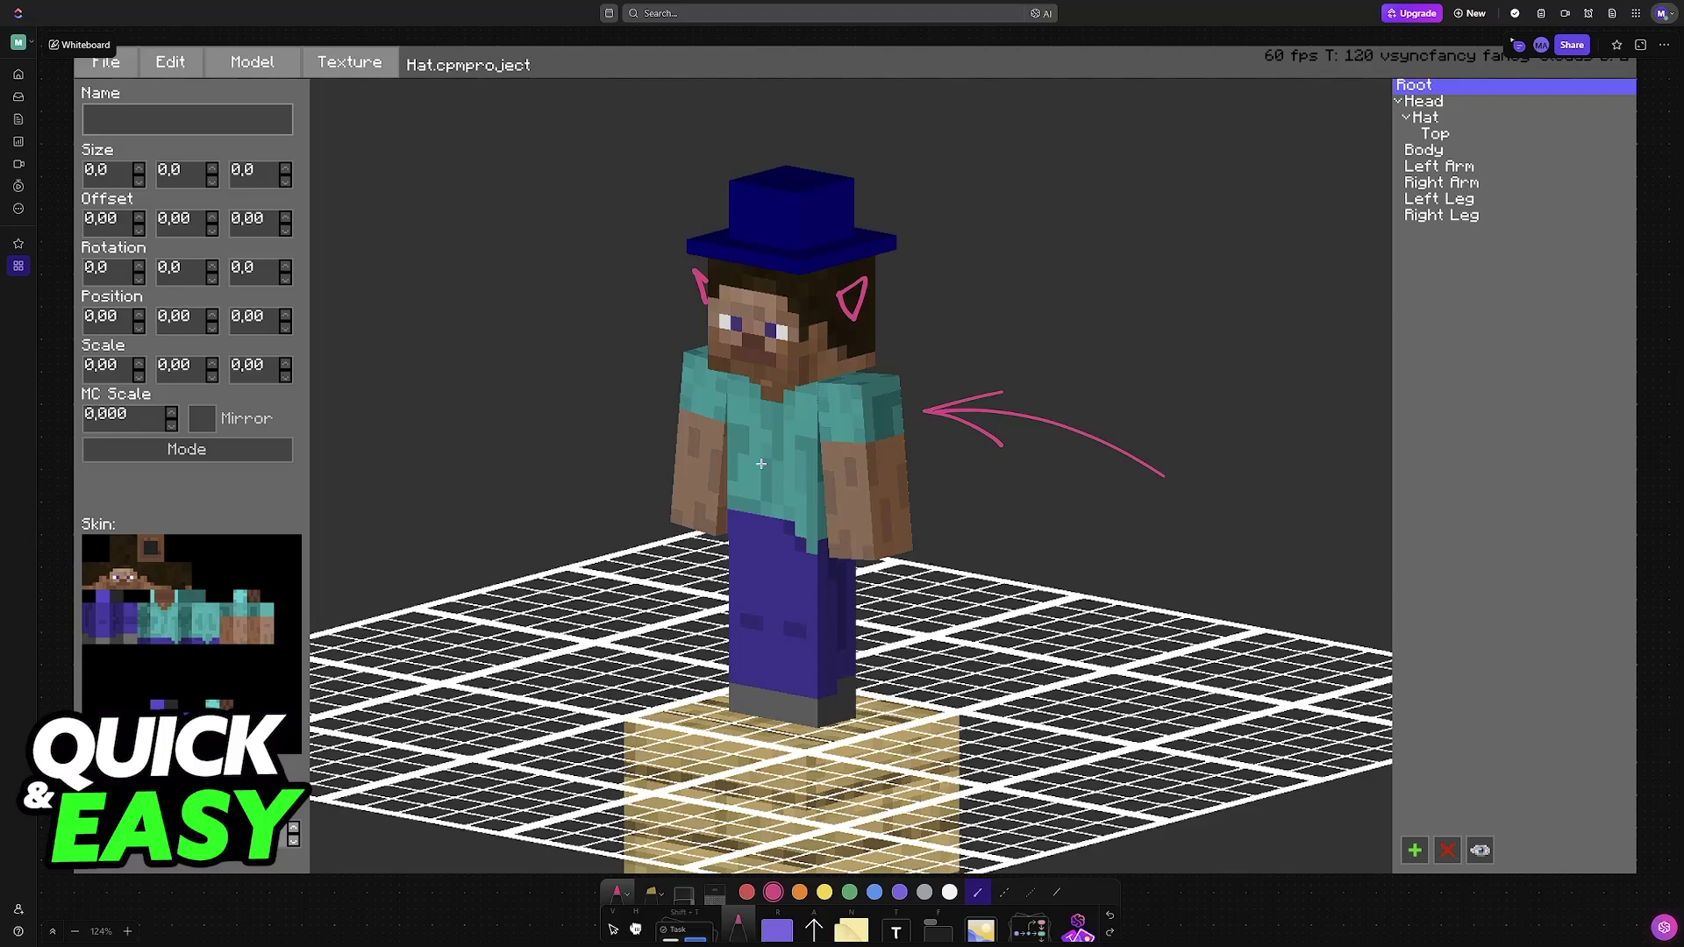
- Point an arrow at the Size fields, bracket the parts list, and exit fullscreen
mouse_move(322, 168)
left_mouse_down()
mouse_move(307, 176)
mouse_move(389, 176)
left_mouse_up()
left_click_drag(1390, 223, 1397, 68)
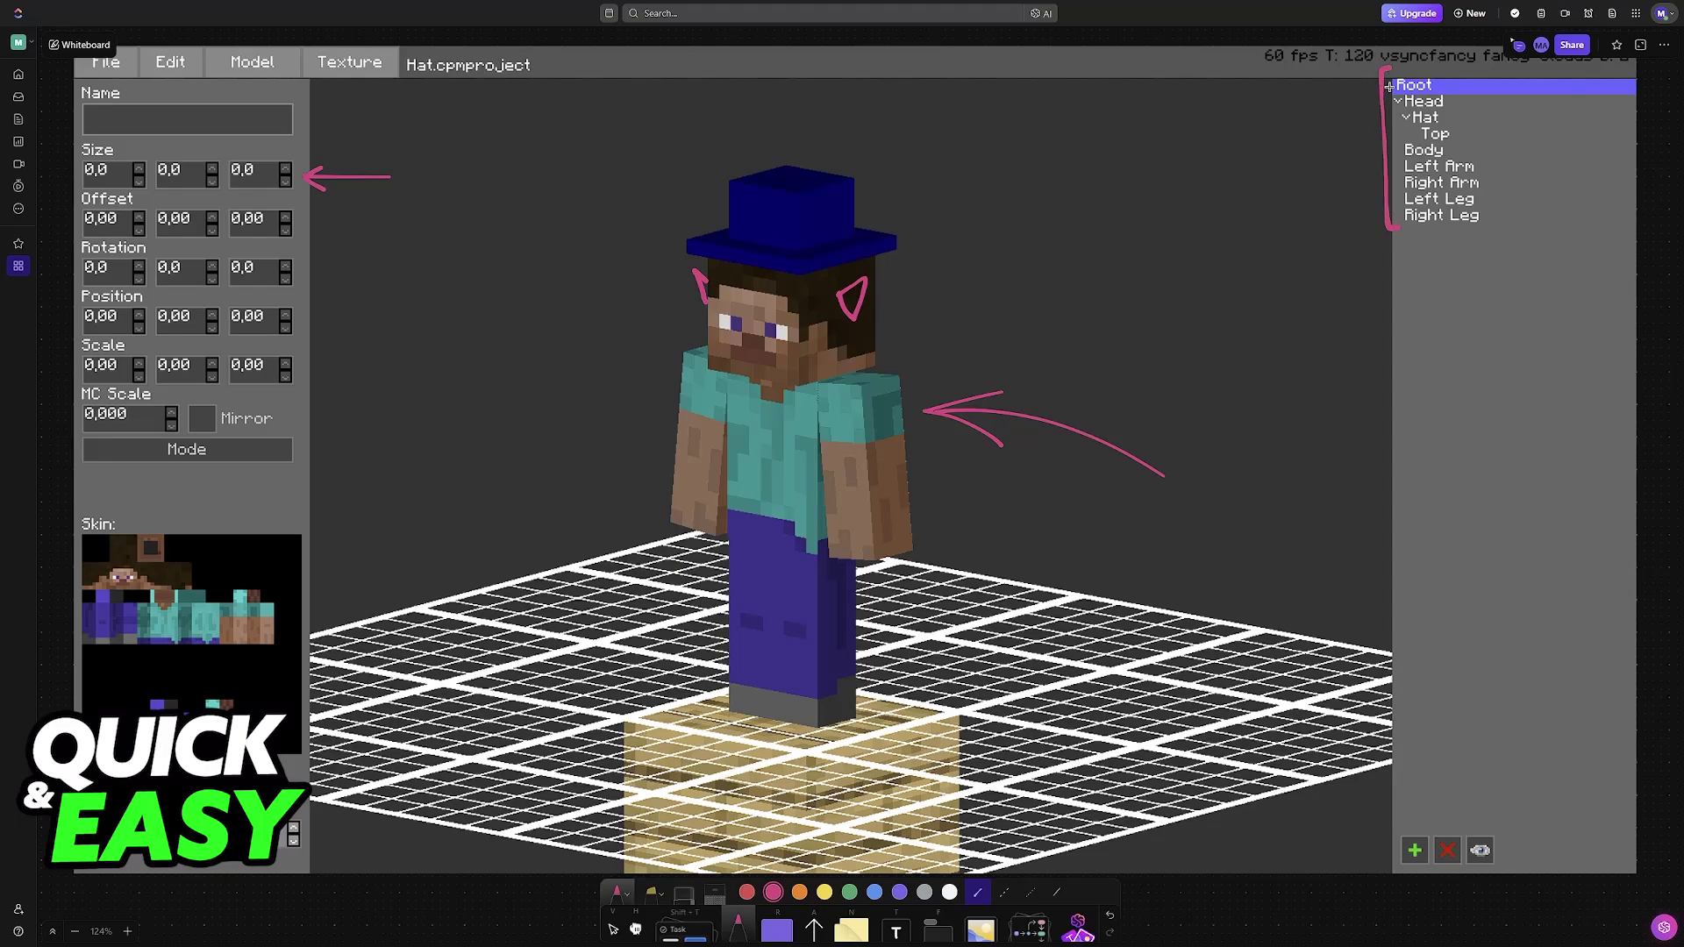
left_click(841, 35)
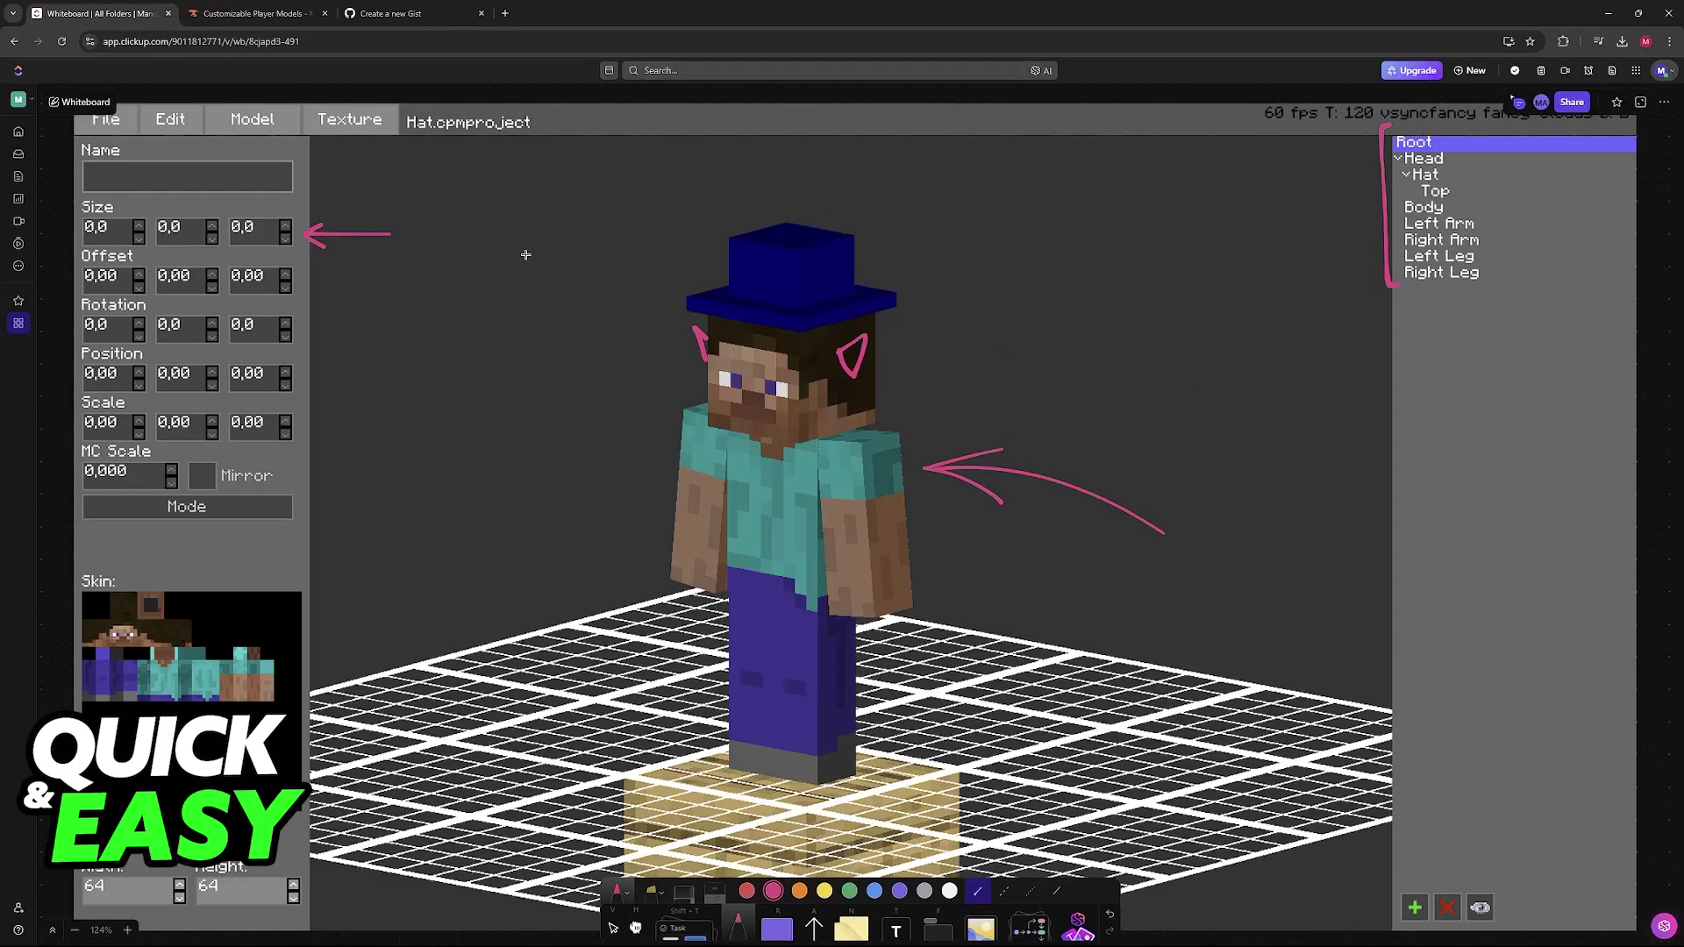
- Browse the Customizable Player Models CurseForge page, highlighting 'Forge' and viewing the second gallery image
left_click(251, 14)
scroll(315, 212, "up", 5)
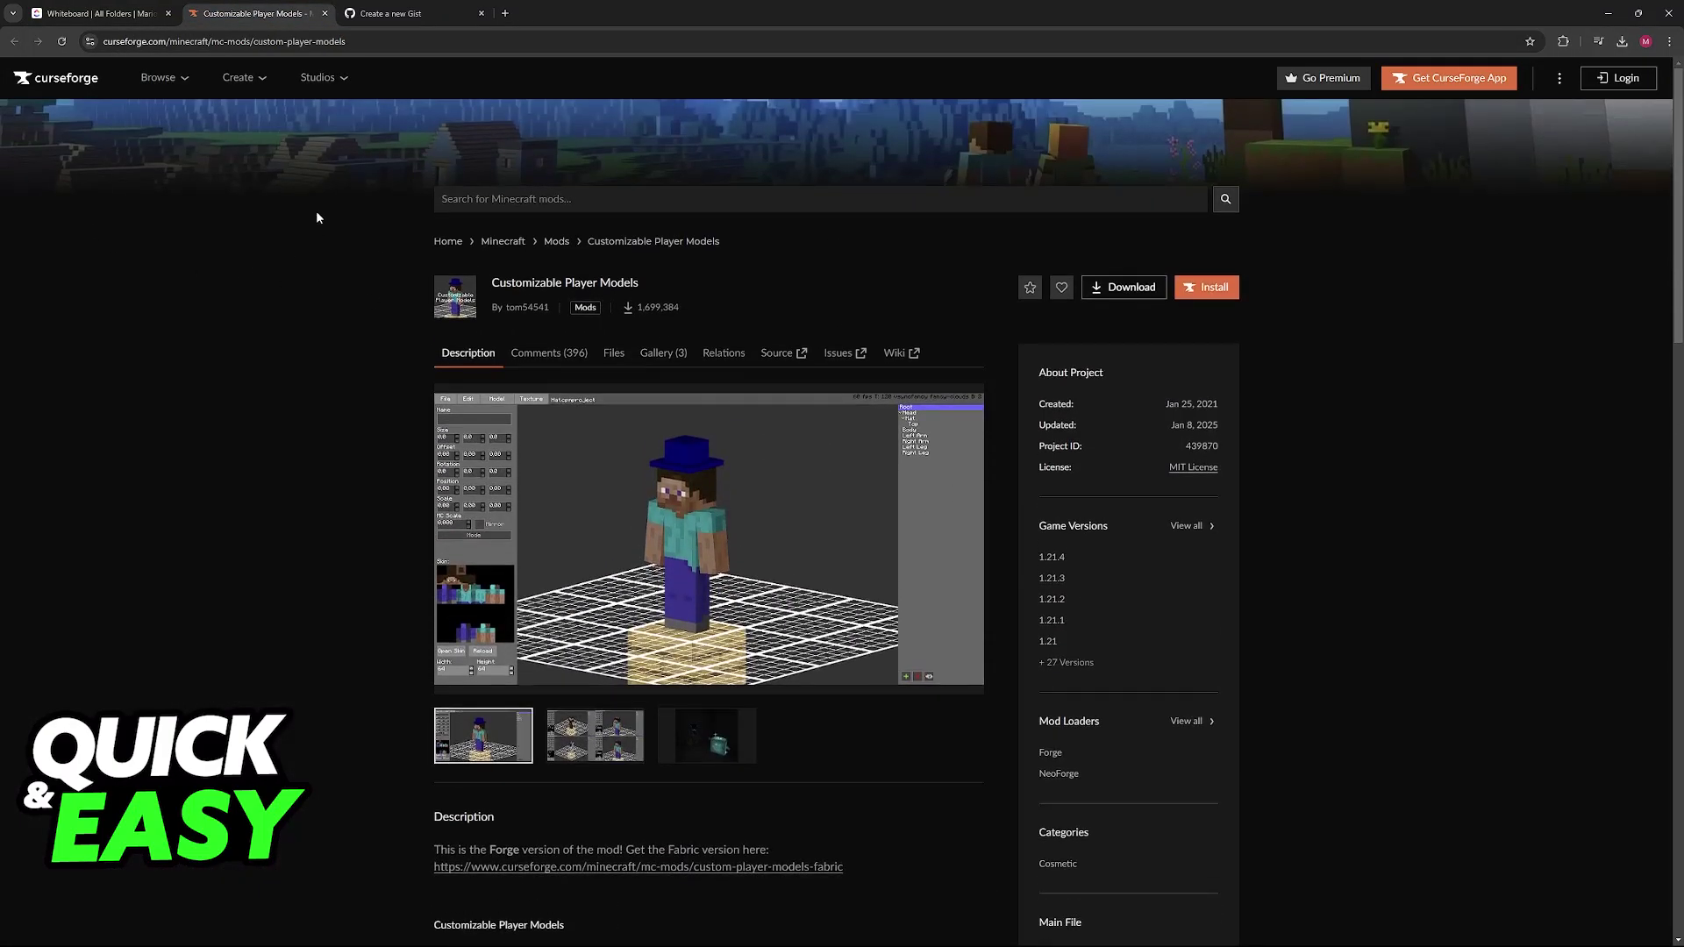
scroll(311, 280, "down", 1)
scroll(404, 301, "down", 1)
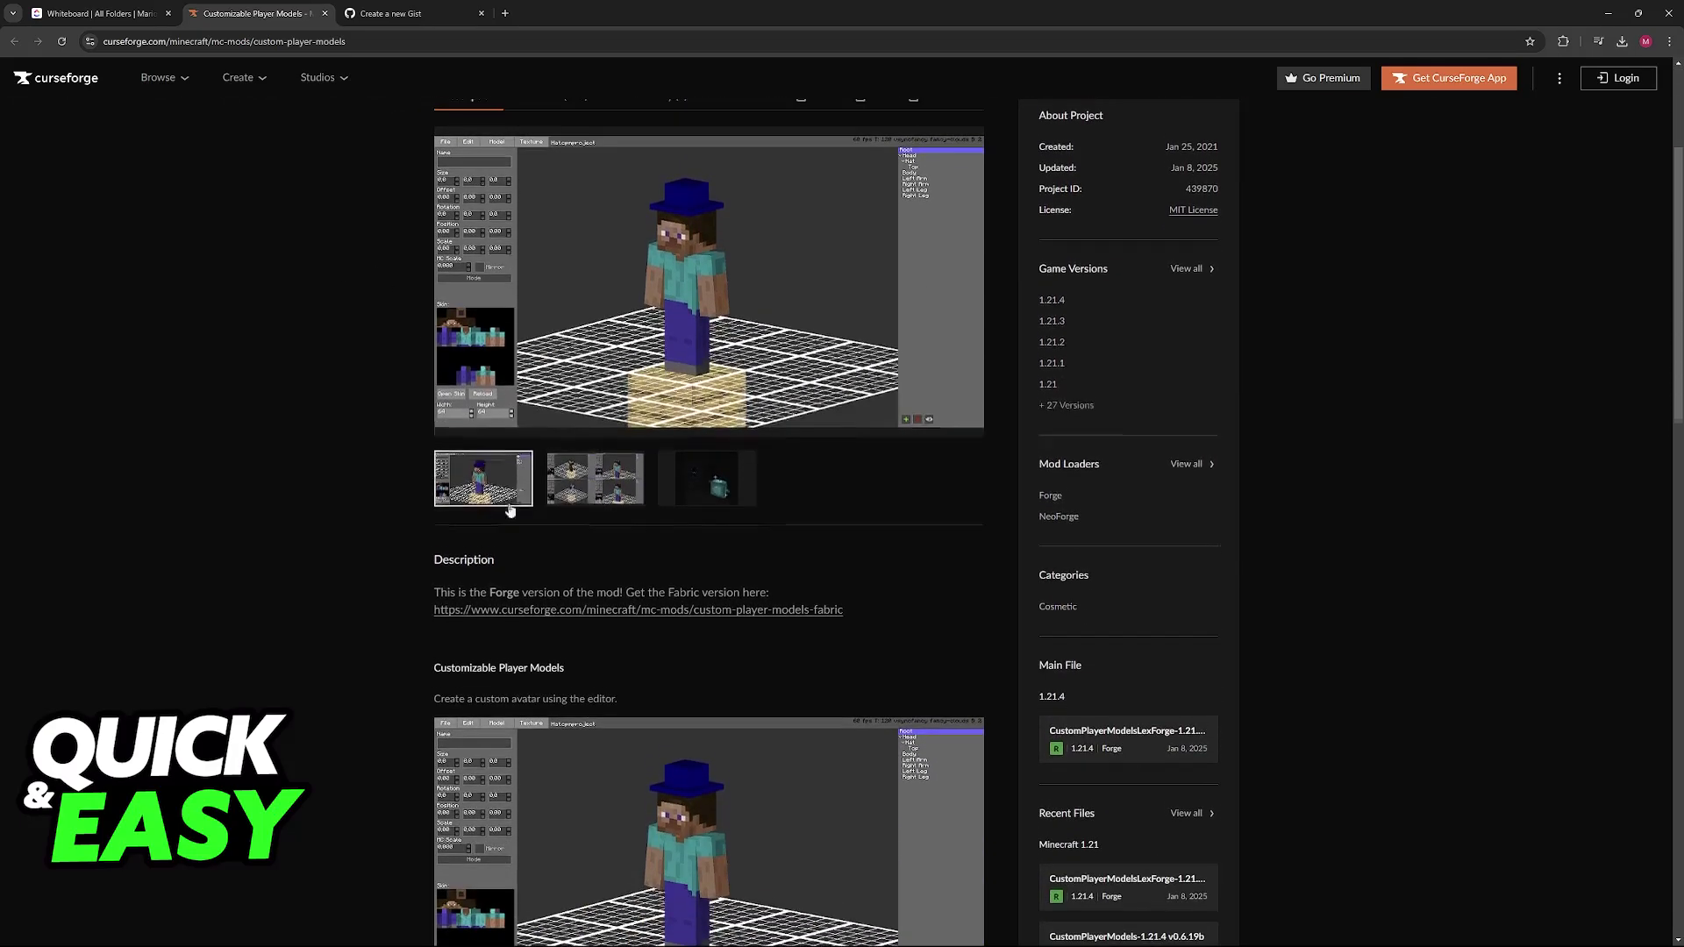
left_click_drag(491, 587, 523, 587)
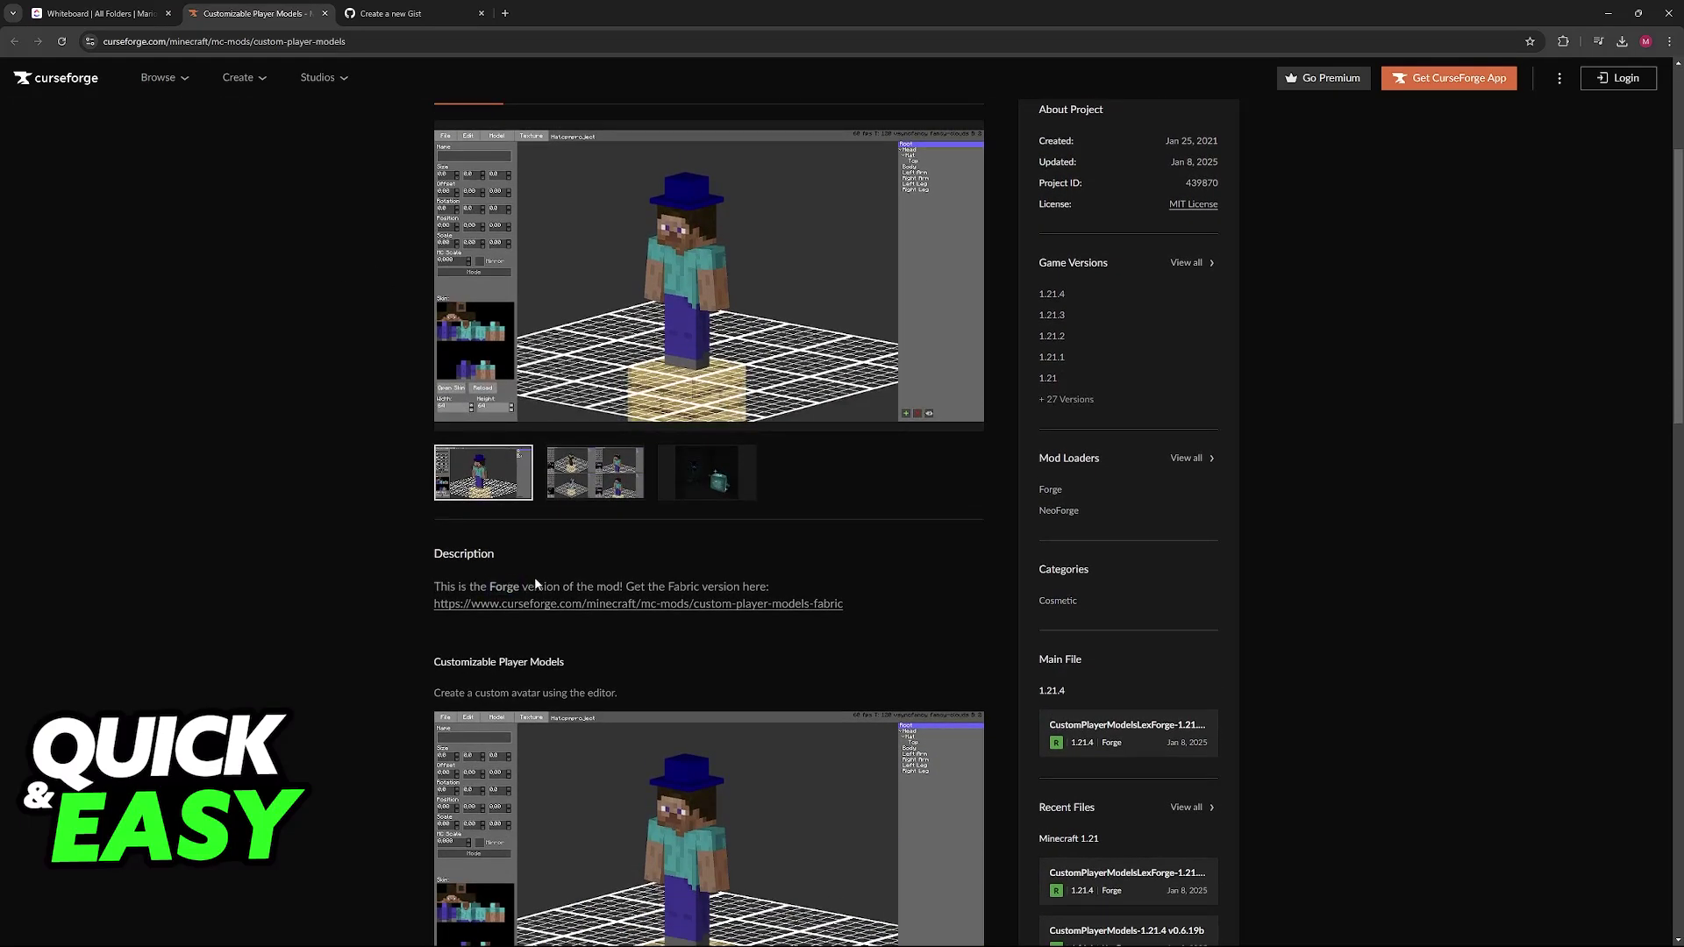
scroll(579, 632, "up", 2)
left_click(601, 740)
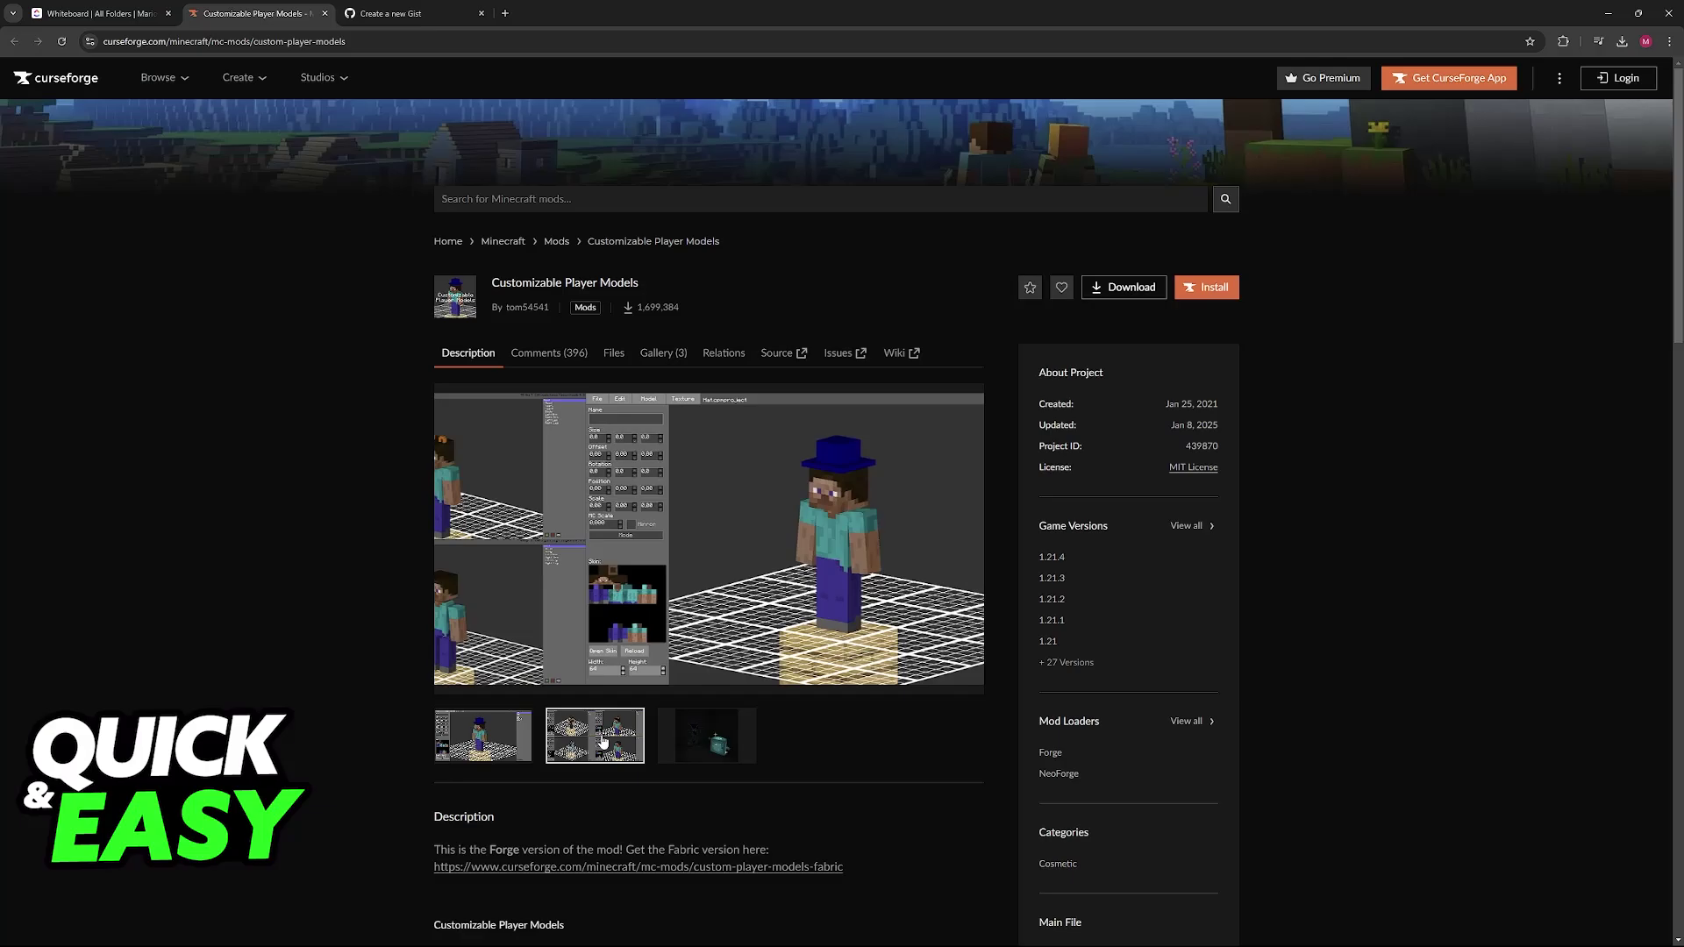
scroll(579, 684, "down", 2)
scroll(559, 632, "down", 1)
scroll(545, 587, "down", 1)
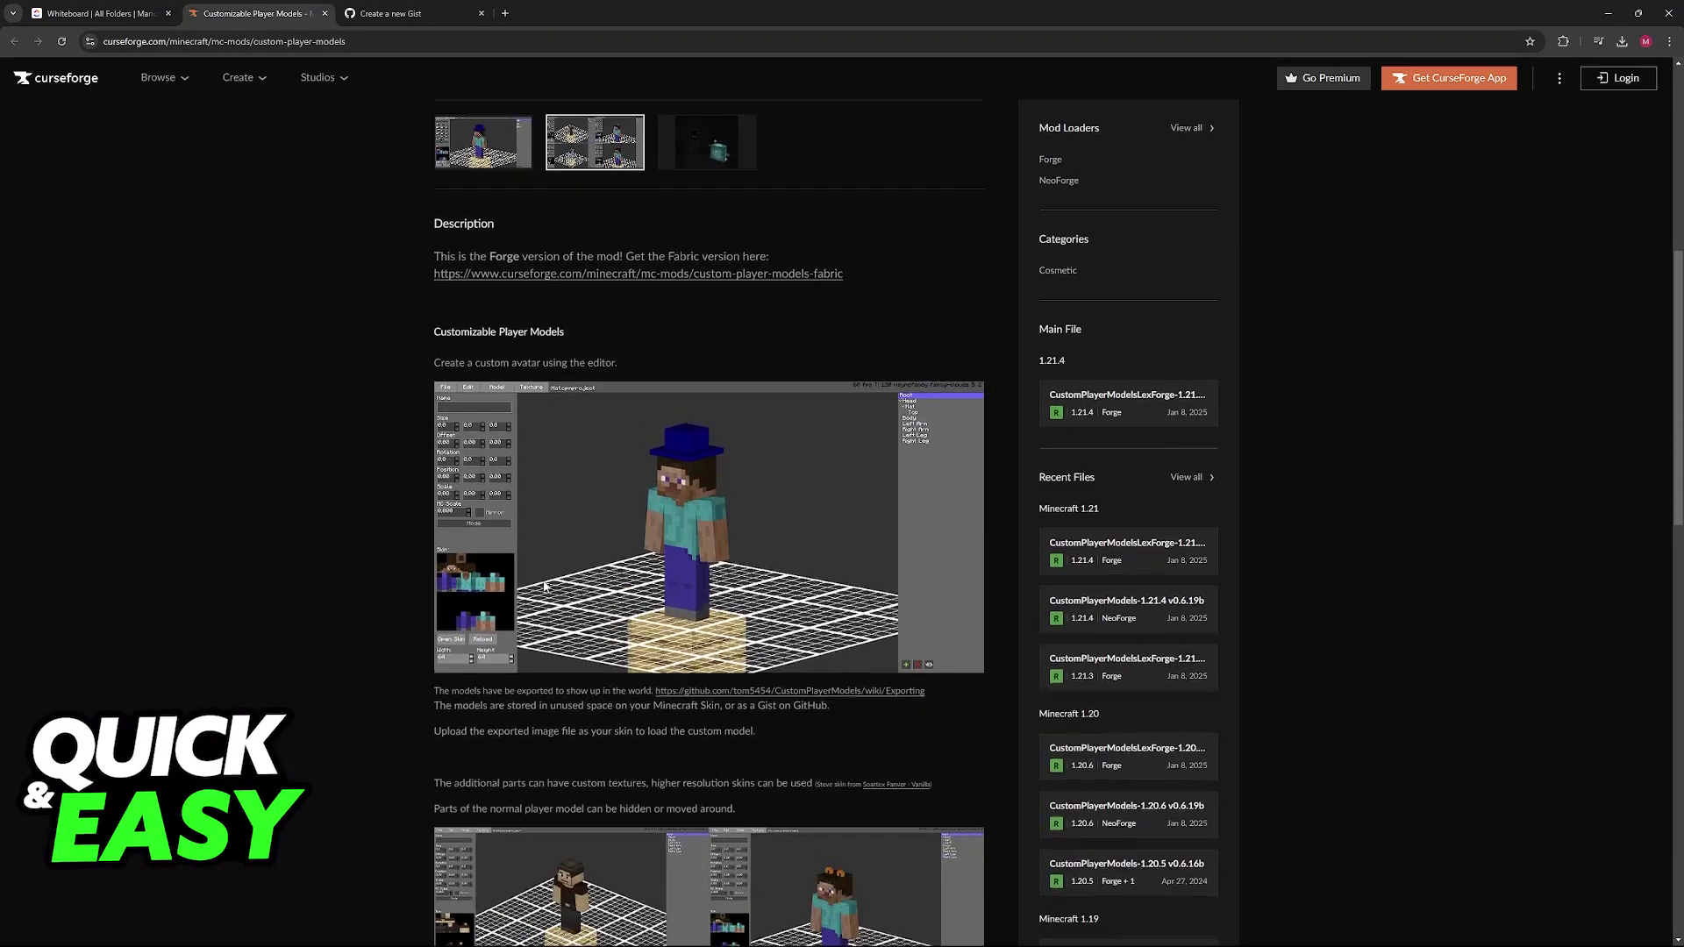
scroll(543, 586, "down", 2)
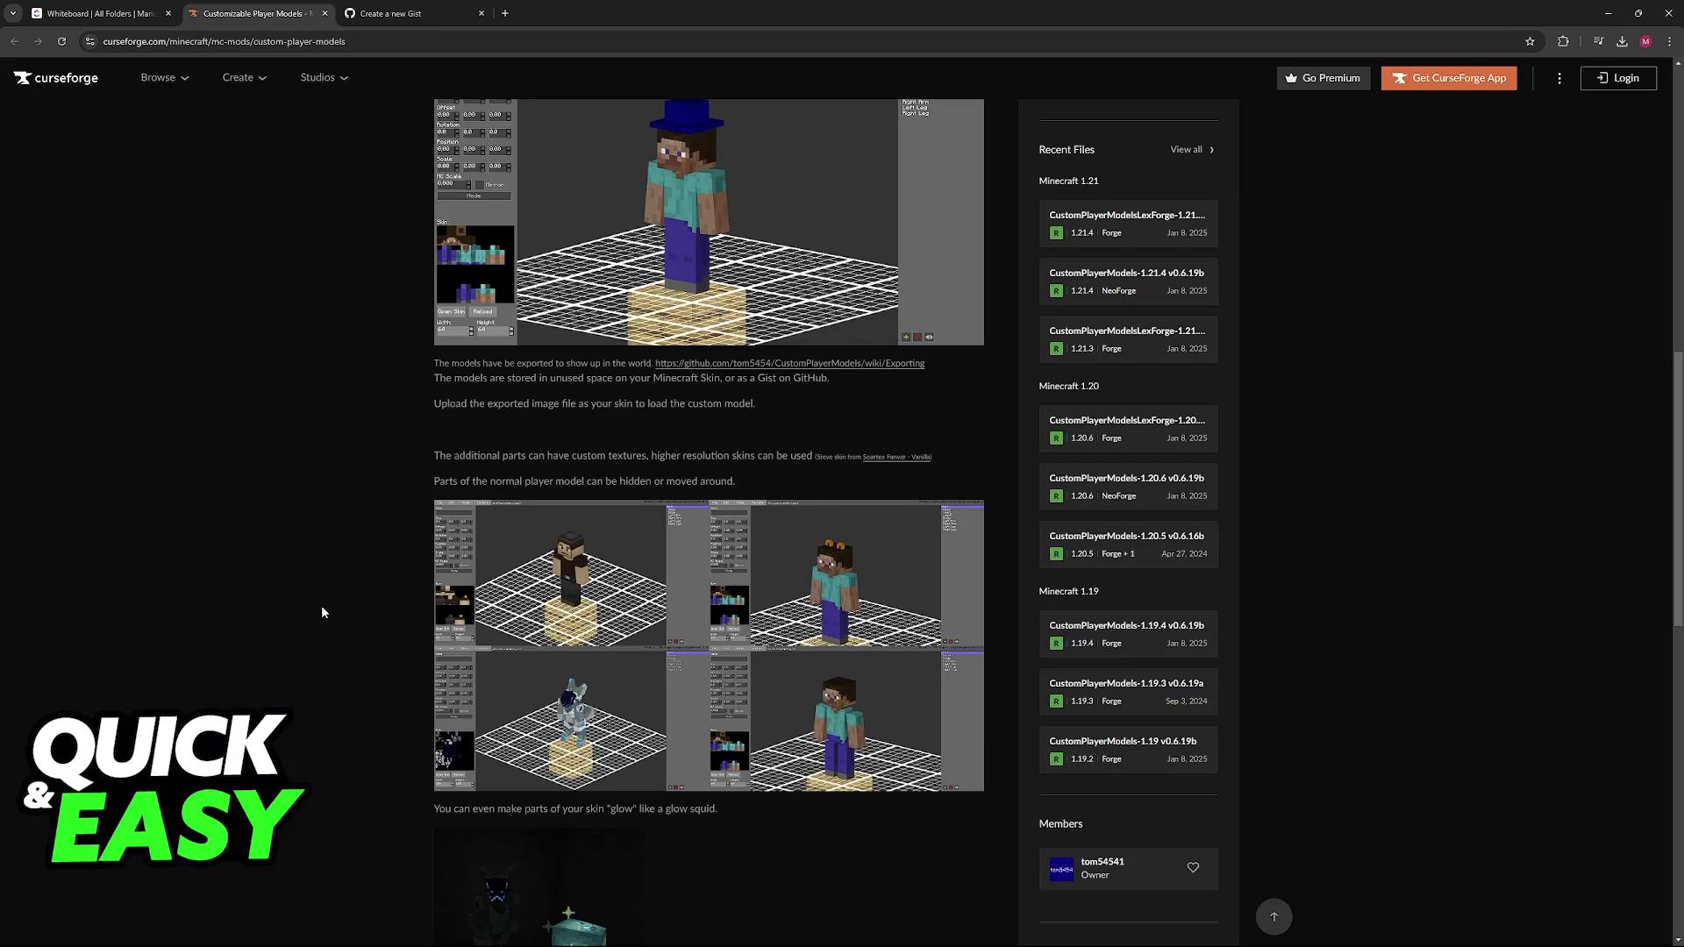
- Back on the whiteboard, sketch a pink cube beside the head with an arrow to it
key("ctrl+shift+Tab")
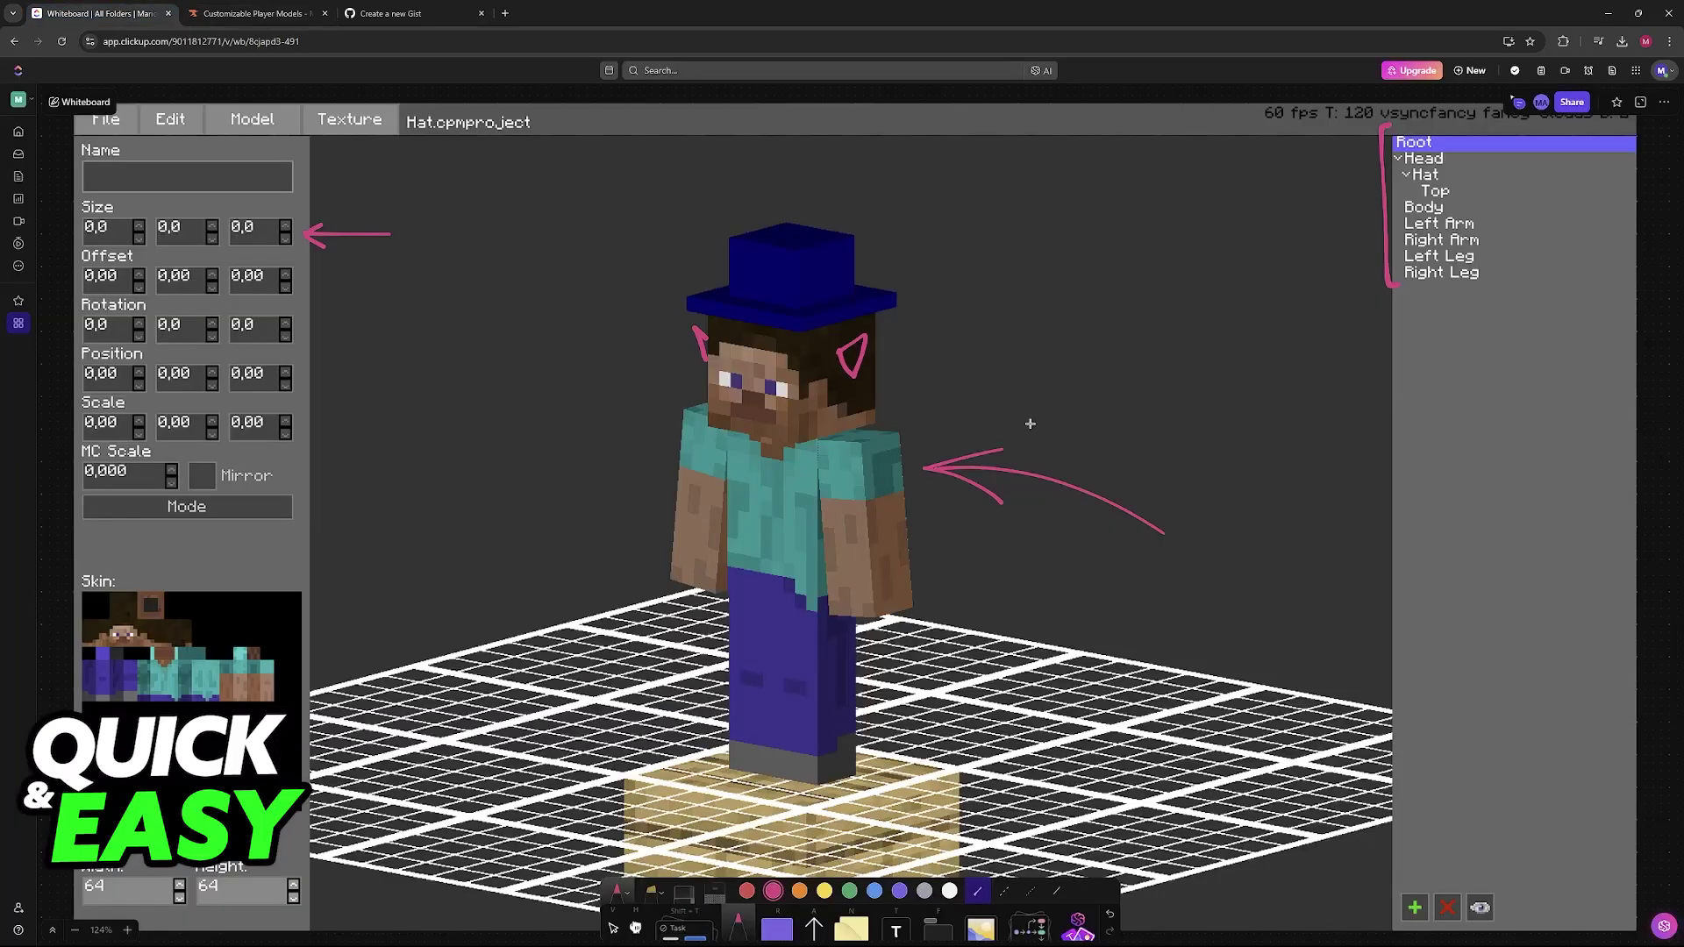
mouse_move(1131, 389)
left_mouse_down()
mouse_move(1102, 389)
mouse_move(1174, 301)
mouse_move(1091, 321)
mouse_move(1178, 300)
mouse_move(1084, 324)
mouse_move(1154, 316)
mouse_move(1086, 383)
mouse_move(1158, 384)
mouse_move(1176, 298)
mouse_move(1125, 303)
left_mouse_up()
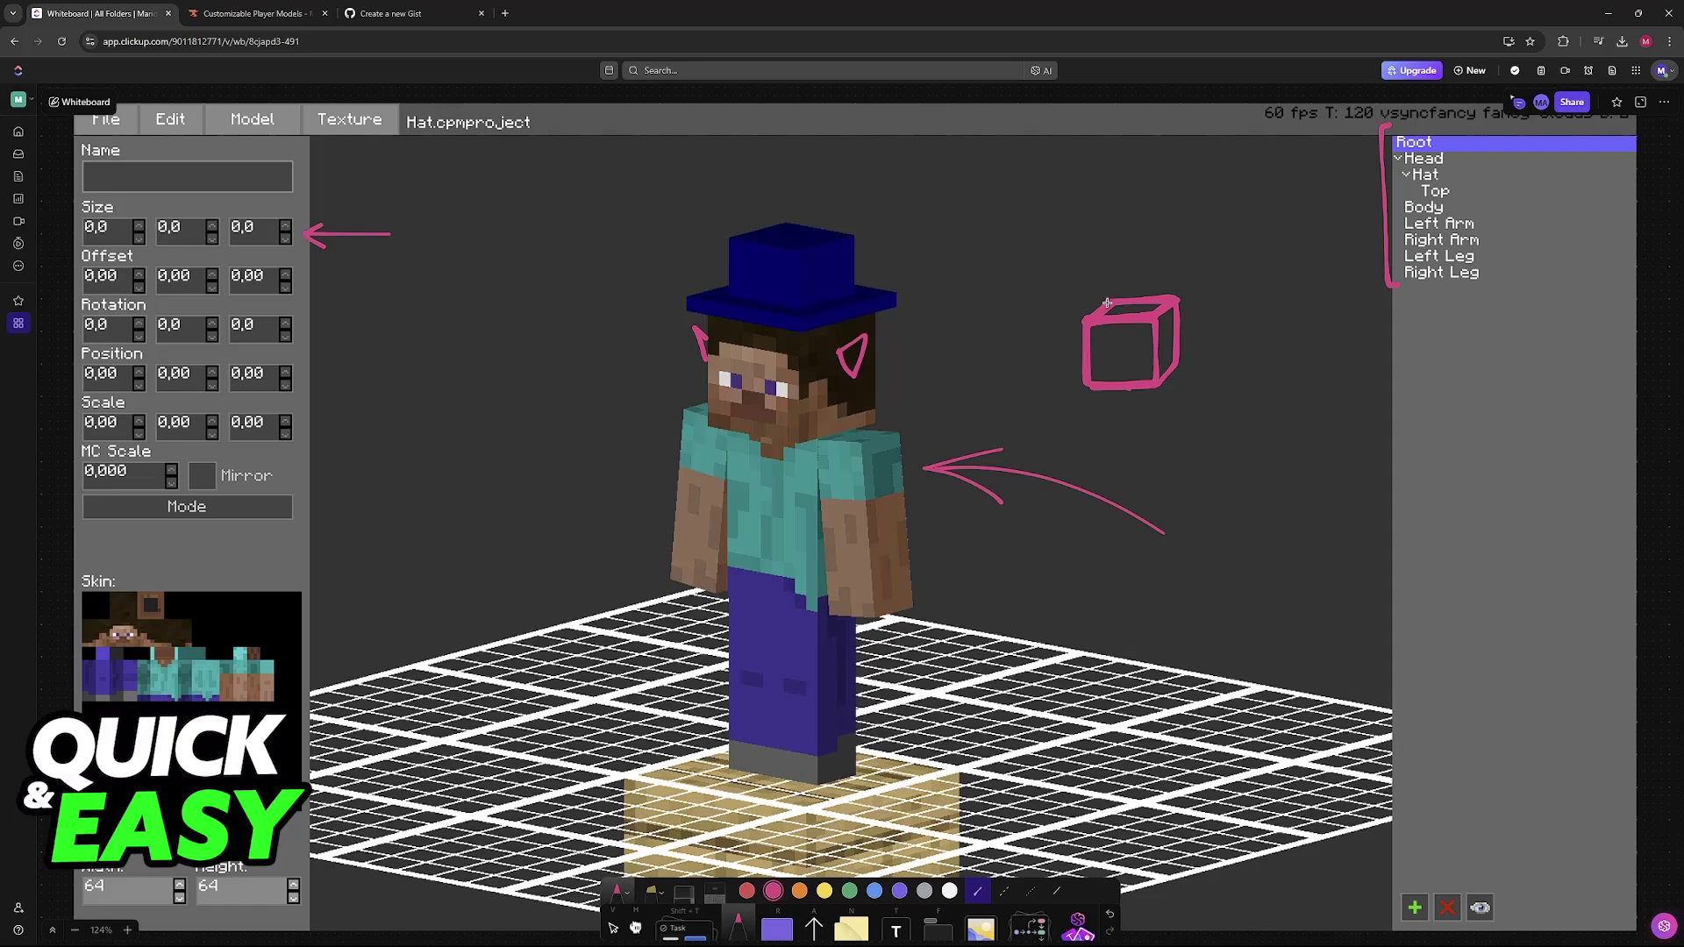
mouse_move(1122, 387)
left_mouse_down()
mouse_move(881, 390)
mouse_move(903, 400)
left_mouse_up()
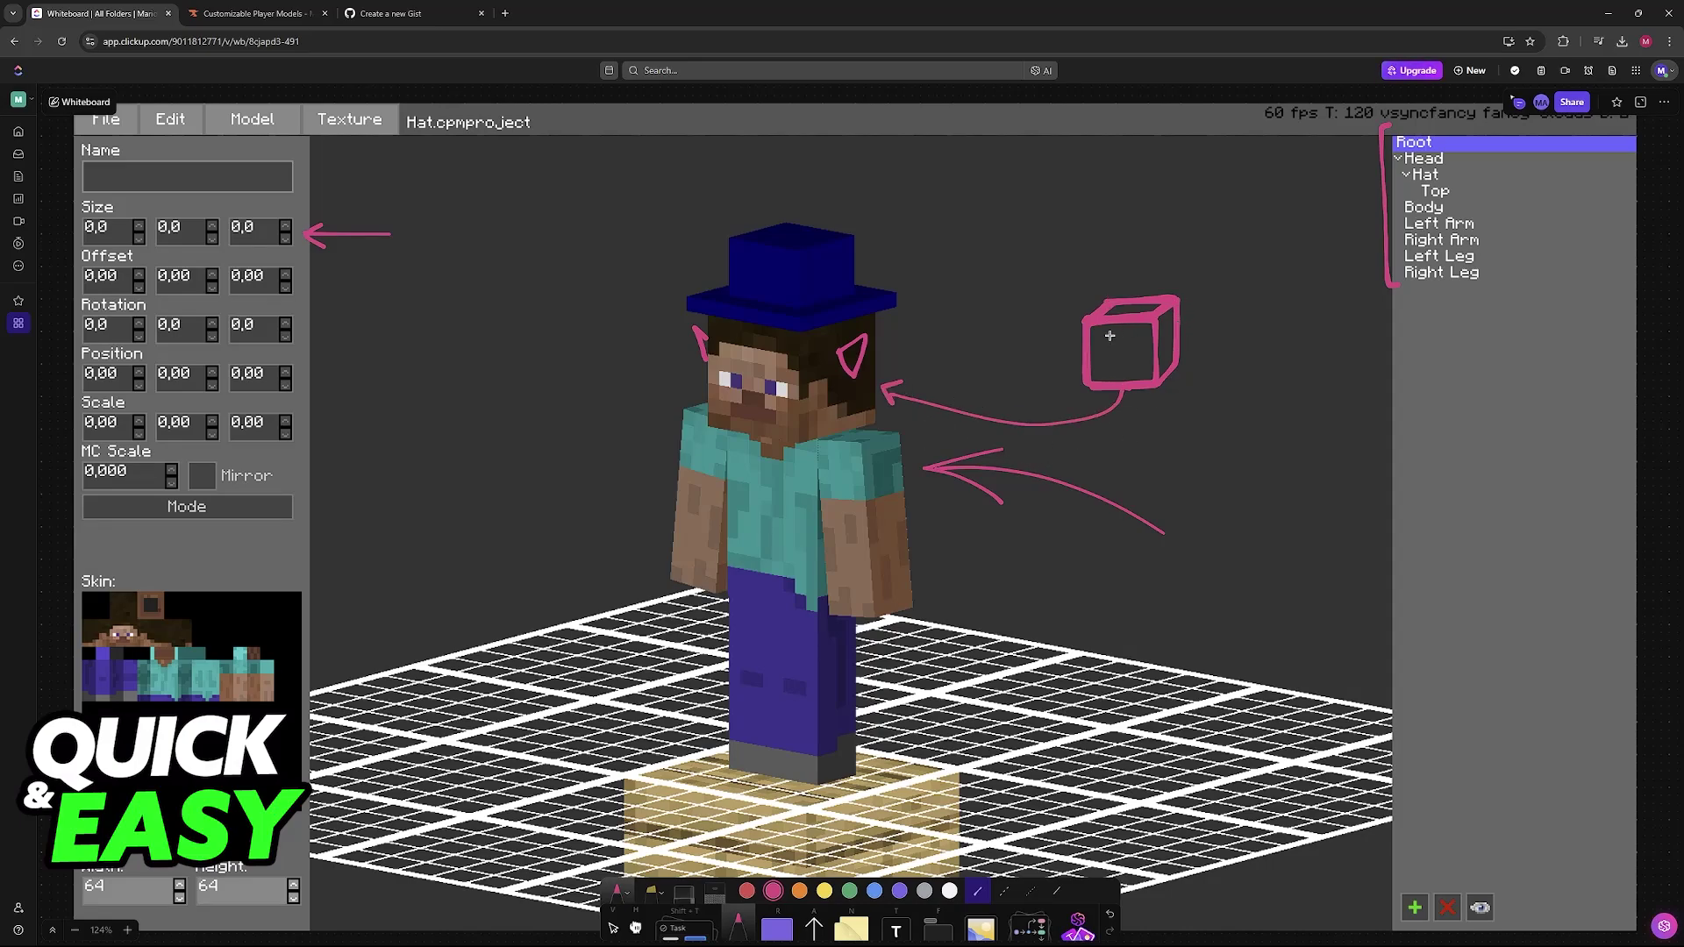
- Connect the parts-list bracket to the cube and point an arrow at the green plus
left_click_drag(995, 360, 1027, 372)
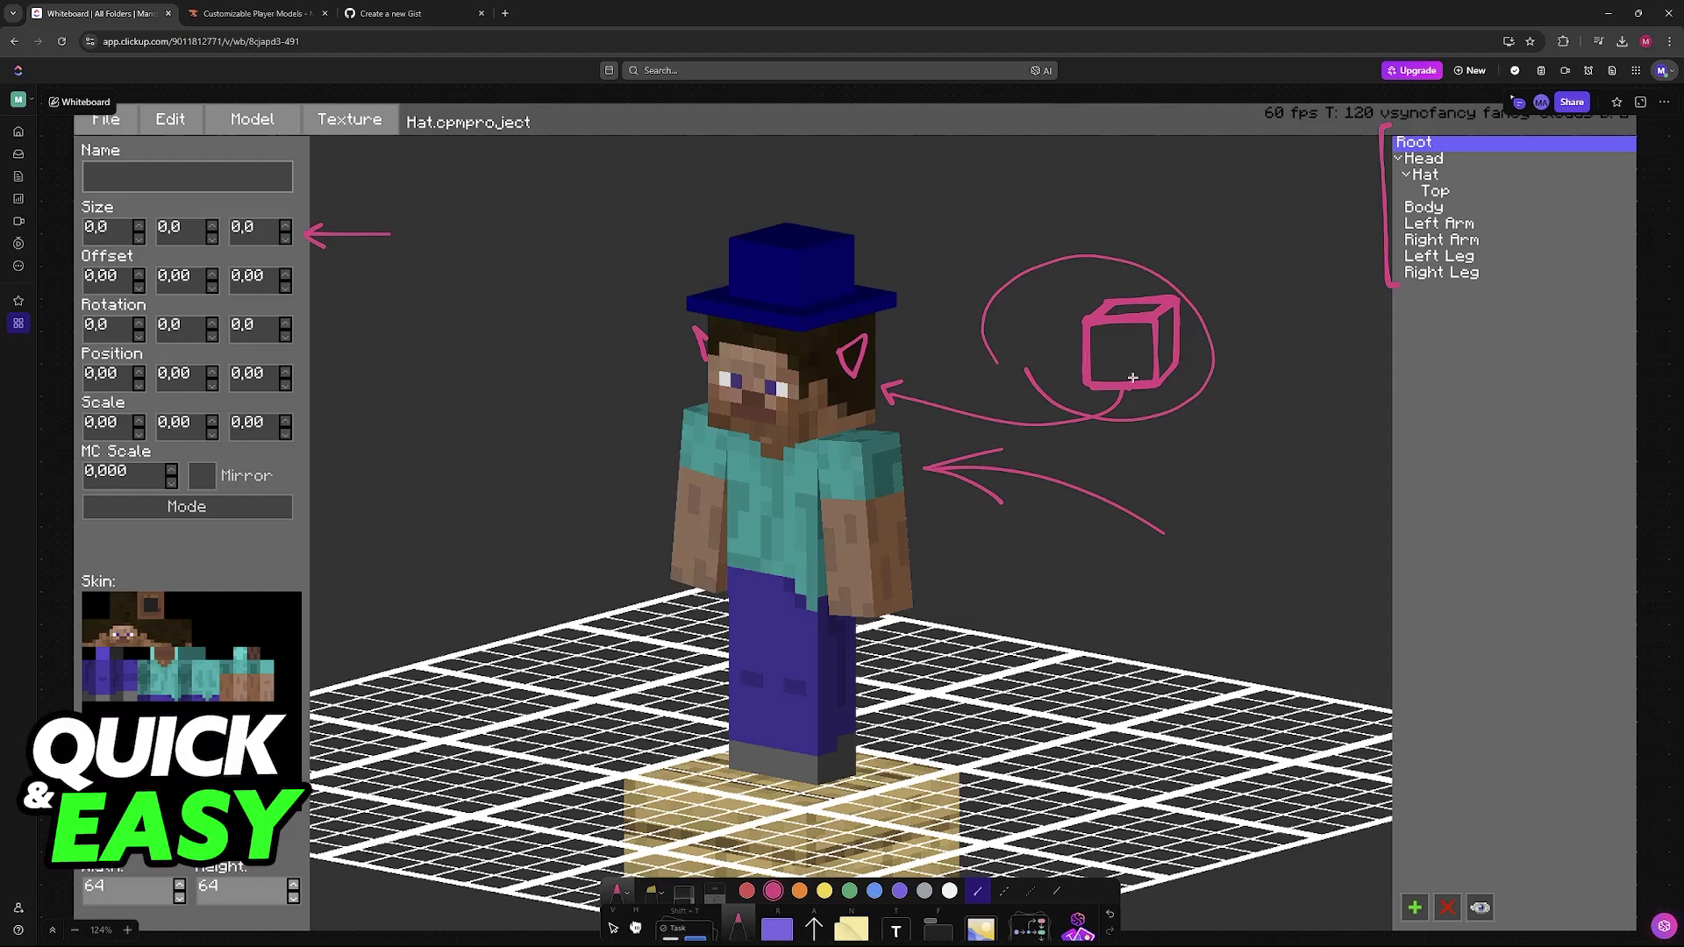
key("ctrl+z")
mouse_move(1382, 218)
left_mouse_down()
mouse_move(1304, 234)
mouse_move(1187, 364)
left_mouse_up()
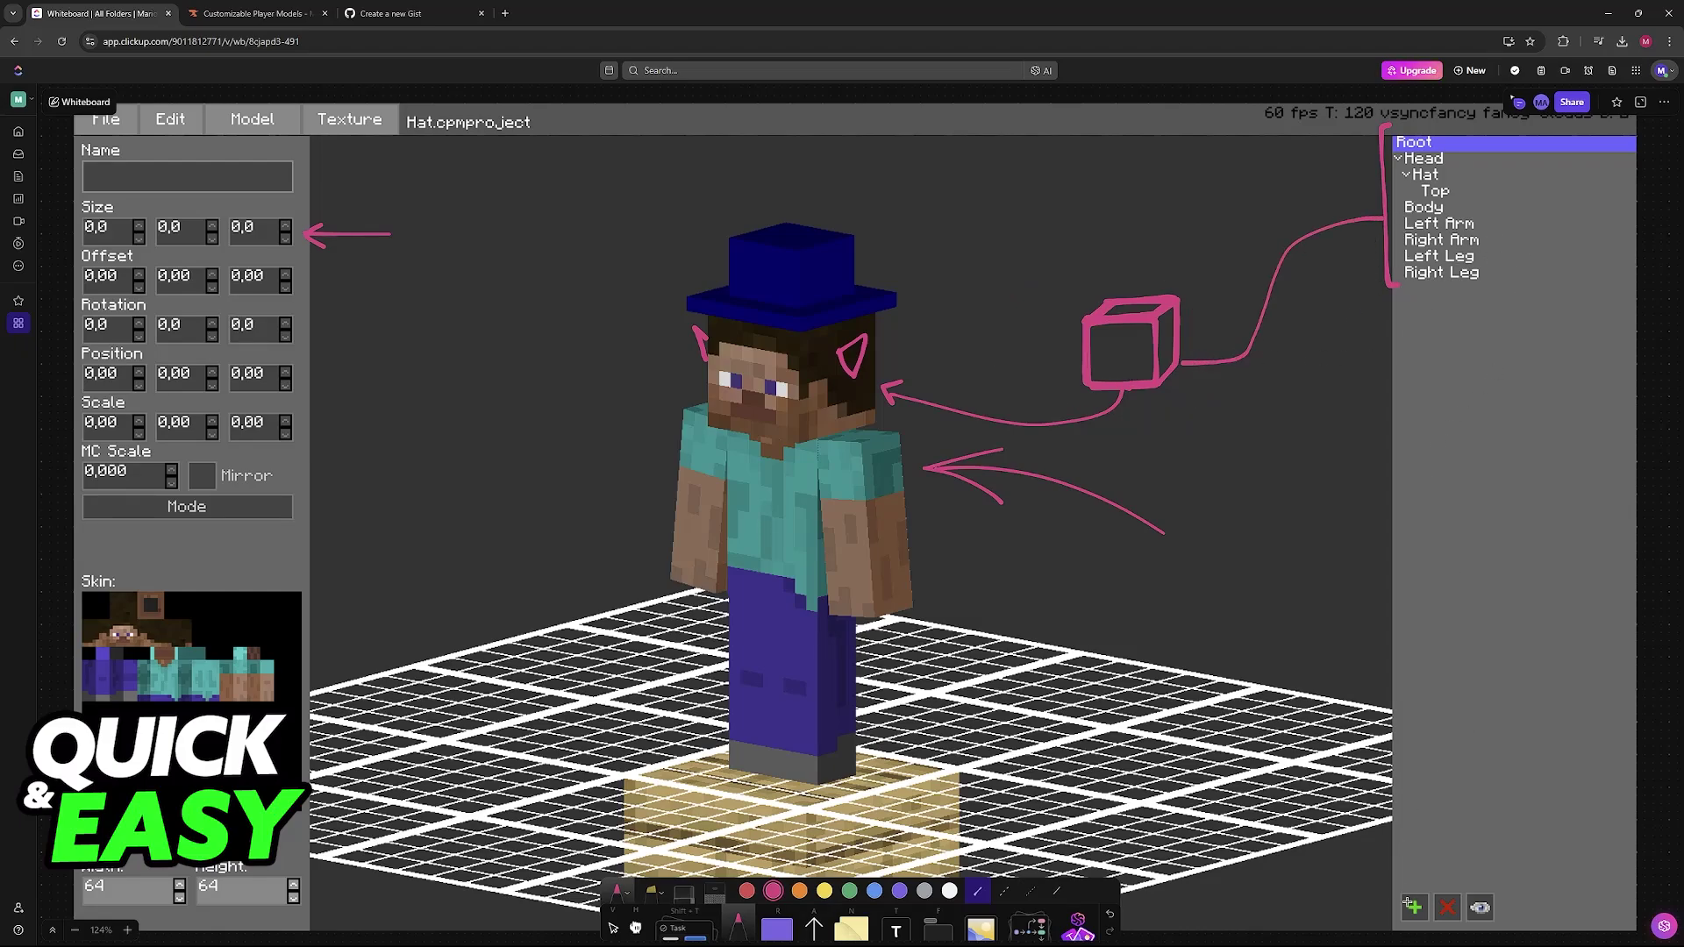
left_click_drag(1405, 831, 1413, 886)
scroll(453, 463, "down", 5)
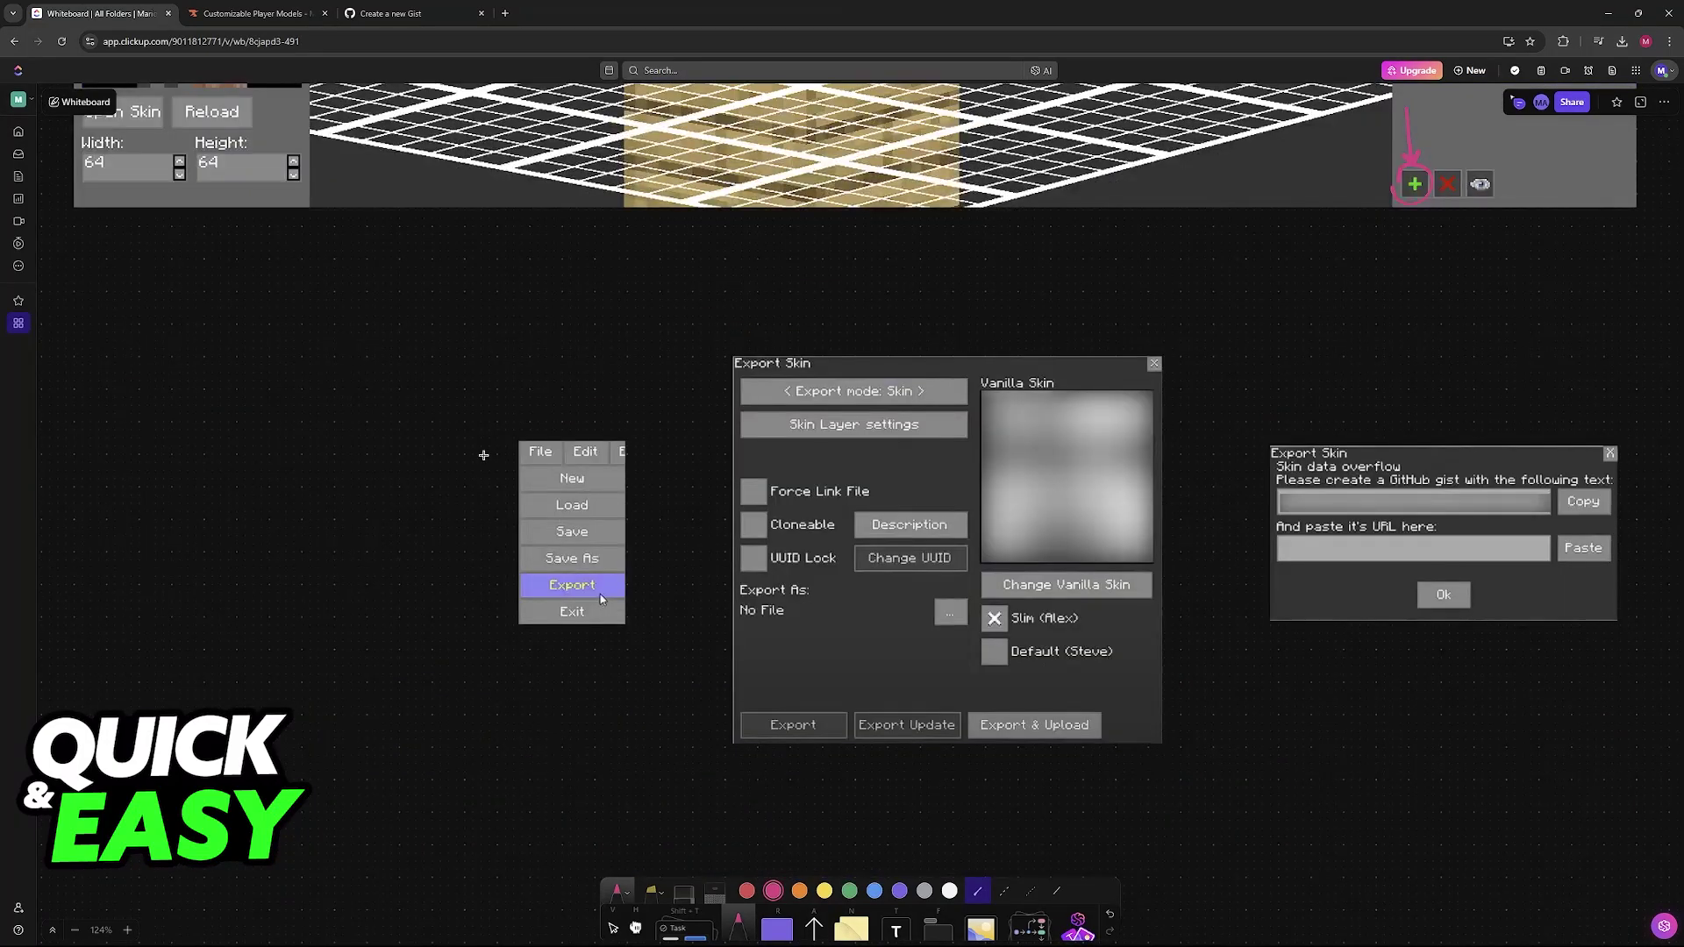
- Point an arrow at the File menu screenshot, undoing the loop drawn around Export
left_click_drag(513, 451, 442, 456)
left_click_drag(614, 599, 526, 593)
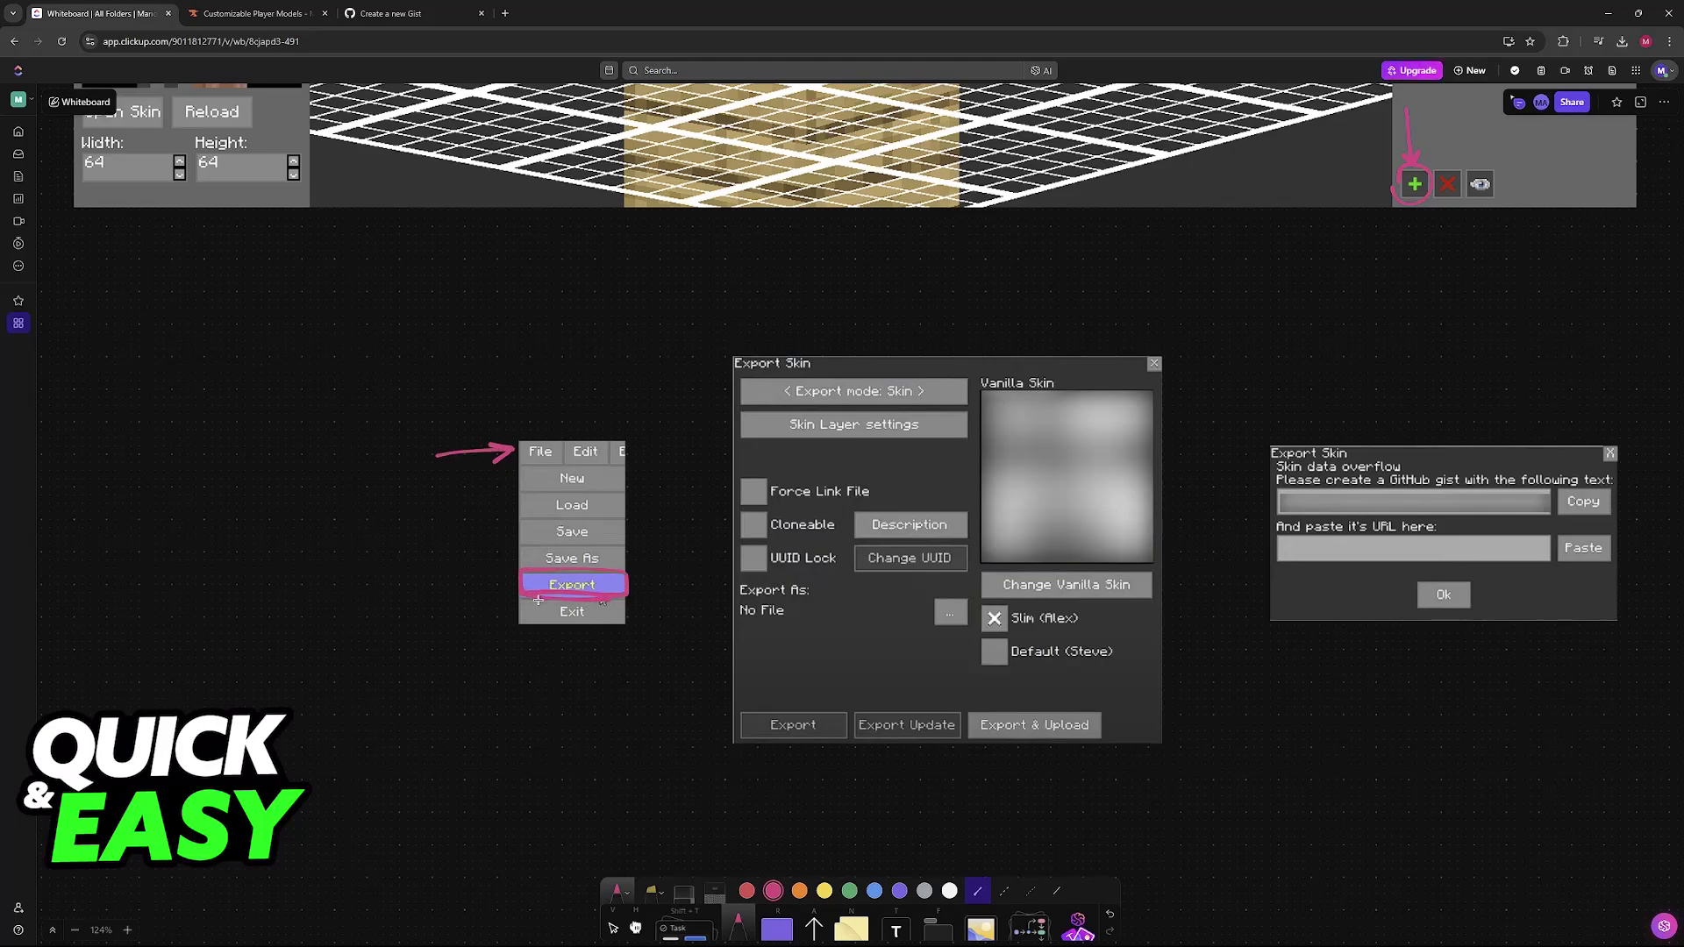
key("ctrl+z")
- Point an arrow at the export mode option and bracket both ends of Export & Upload
left_click_drag(954, 343, 935, 391)
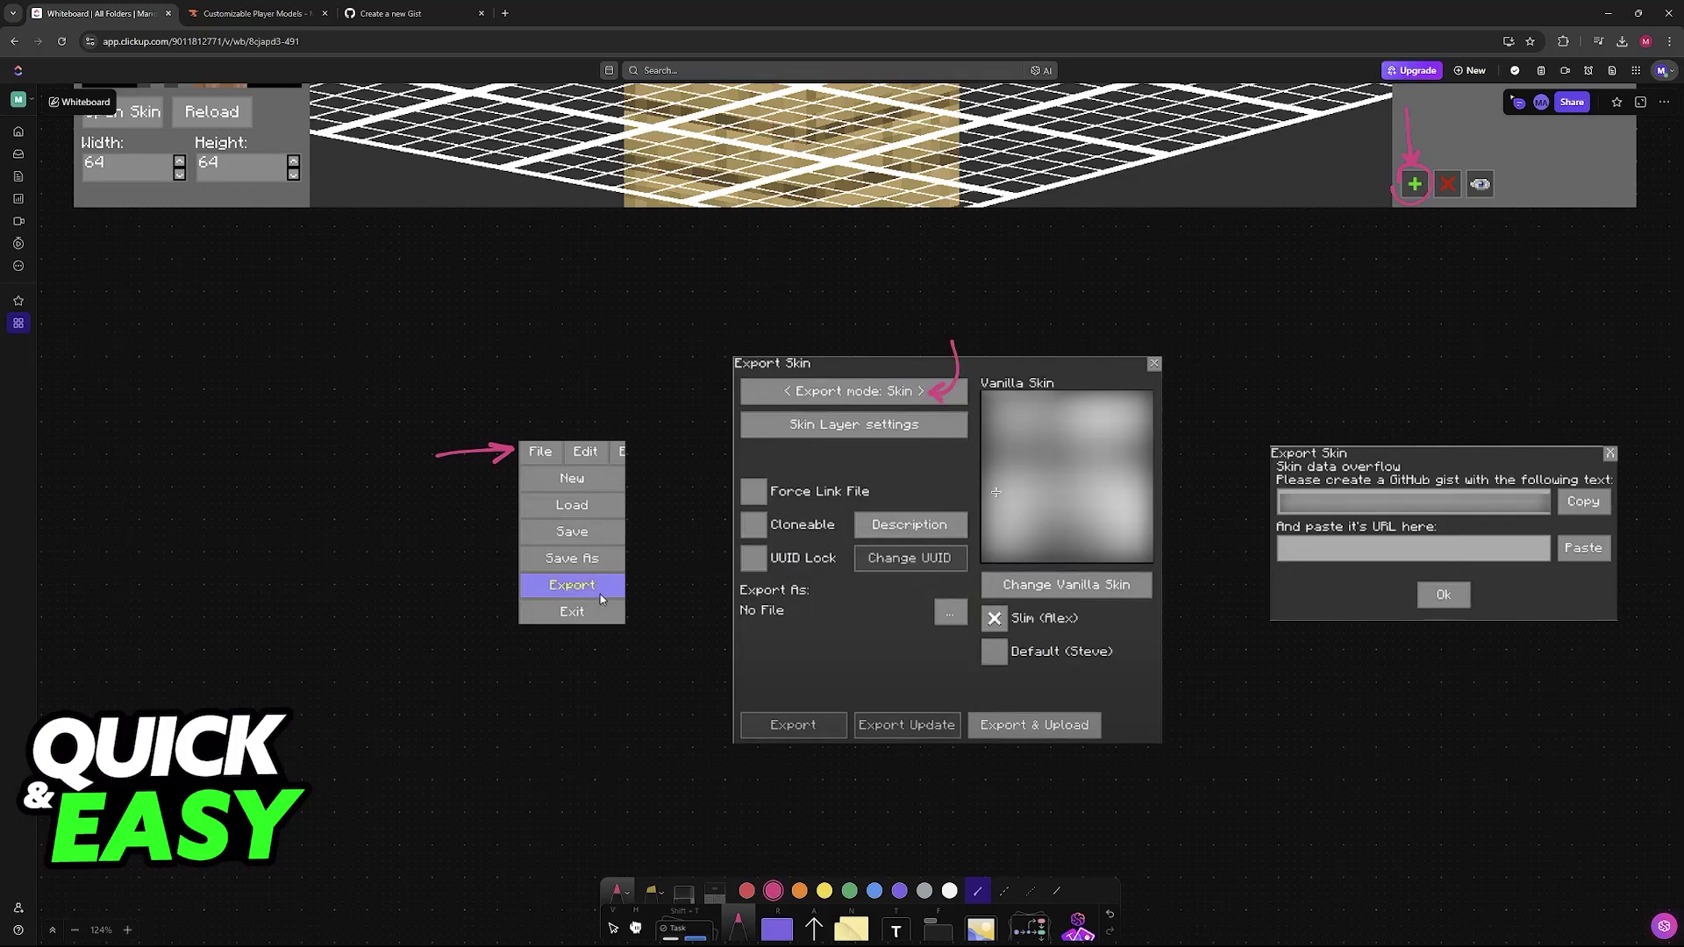
left_click_drag(966, 746, 964, 712)
left_click_drag(1105, 742, 1090, 712)
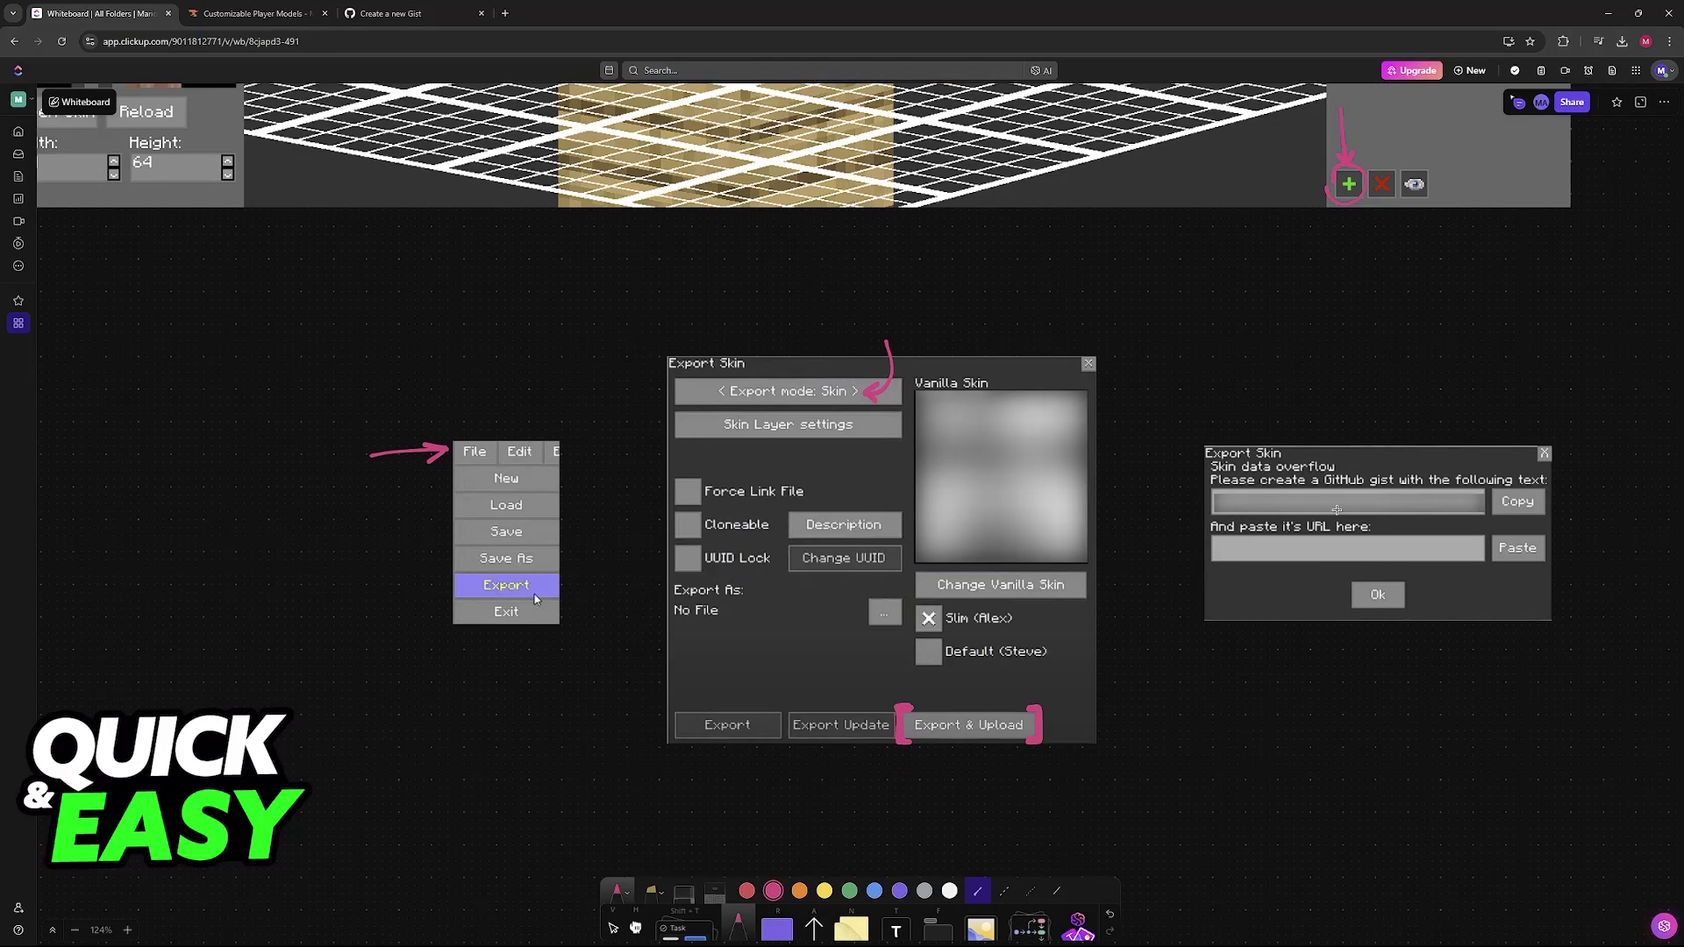
scroll(1306, 563, "up", 3)
scroll(1323, 494, "up", 2)
- Mark the skin data field with a pink arrow, plus brackets at its left end and Copy option
left_click_drag(710, 532, 600, 452)
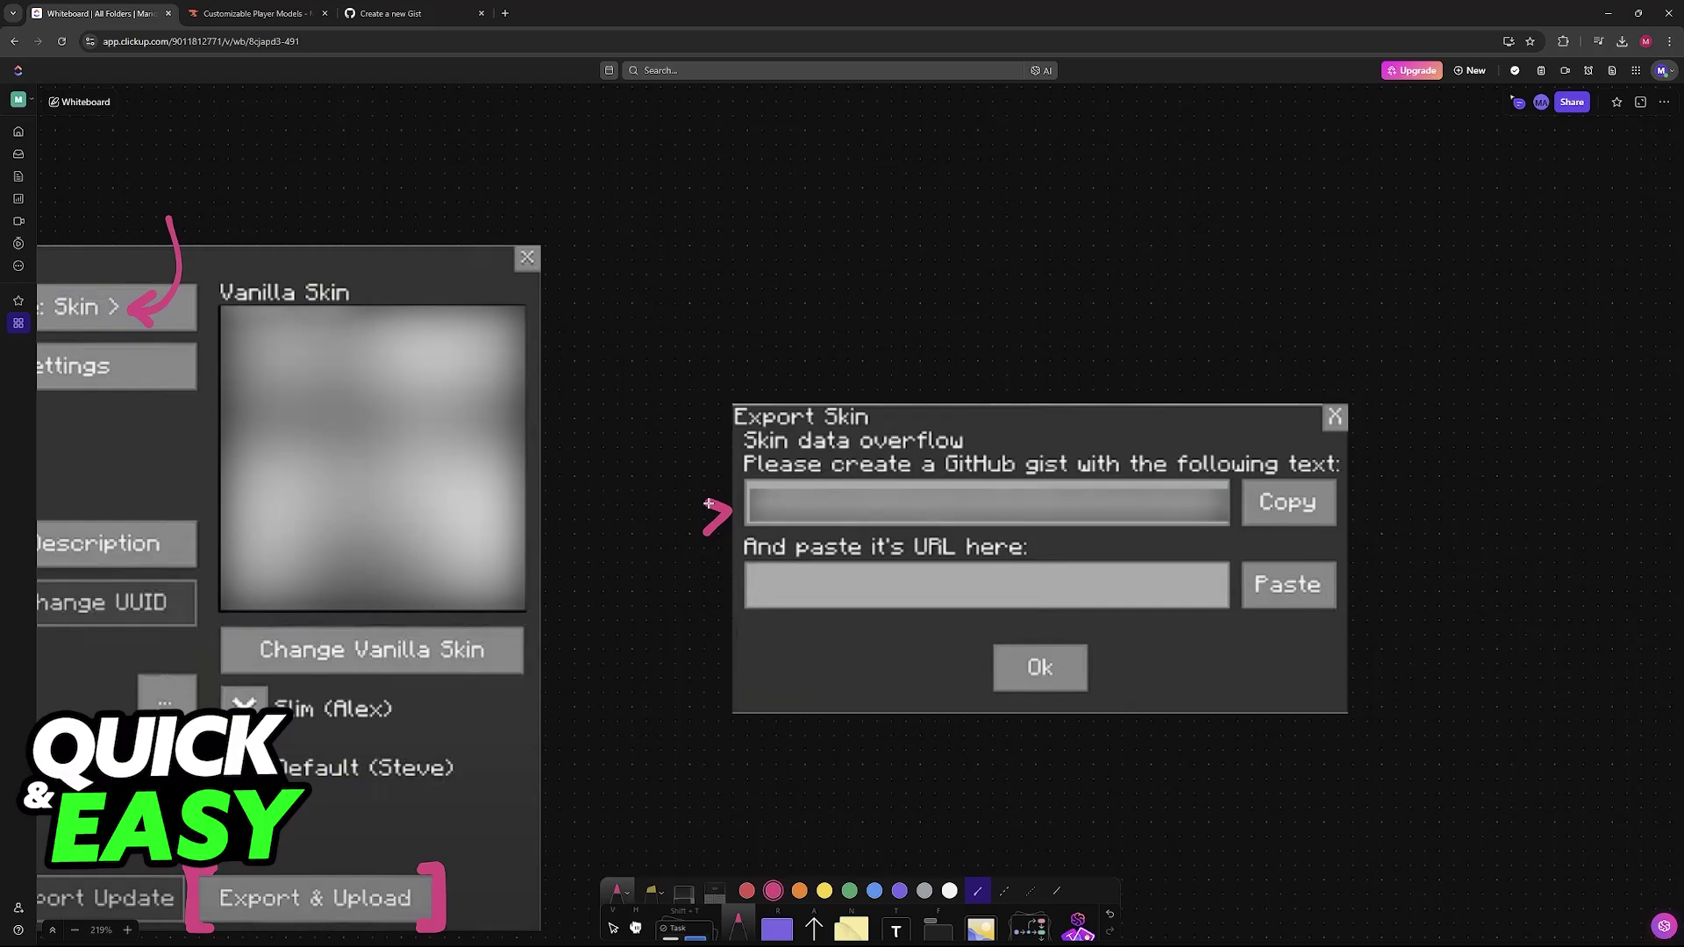
left_click_drag(761, 527, 761, 482)
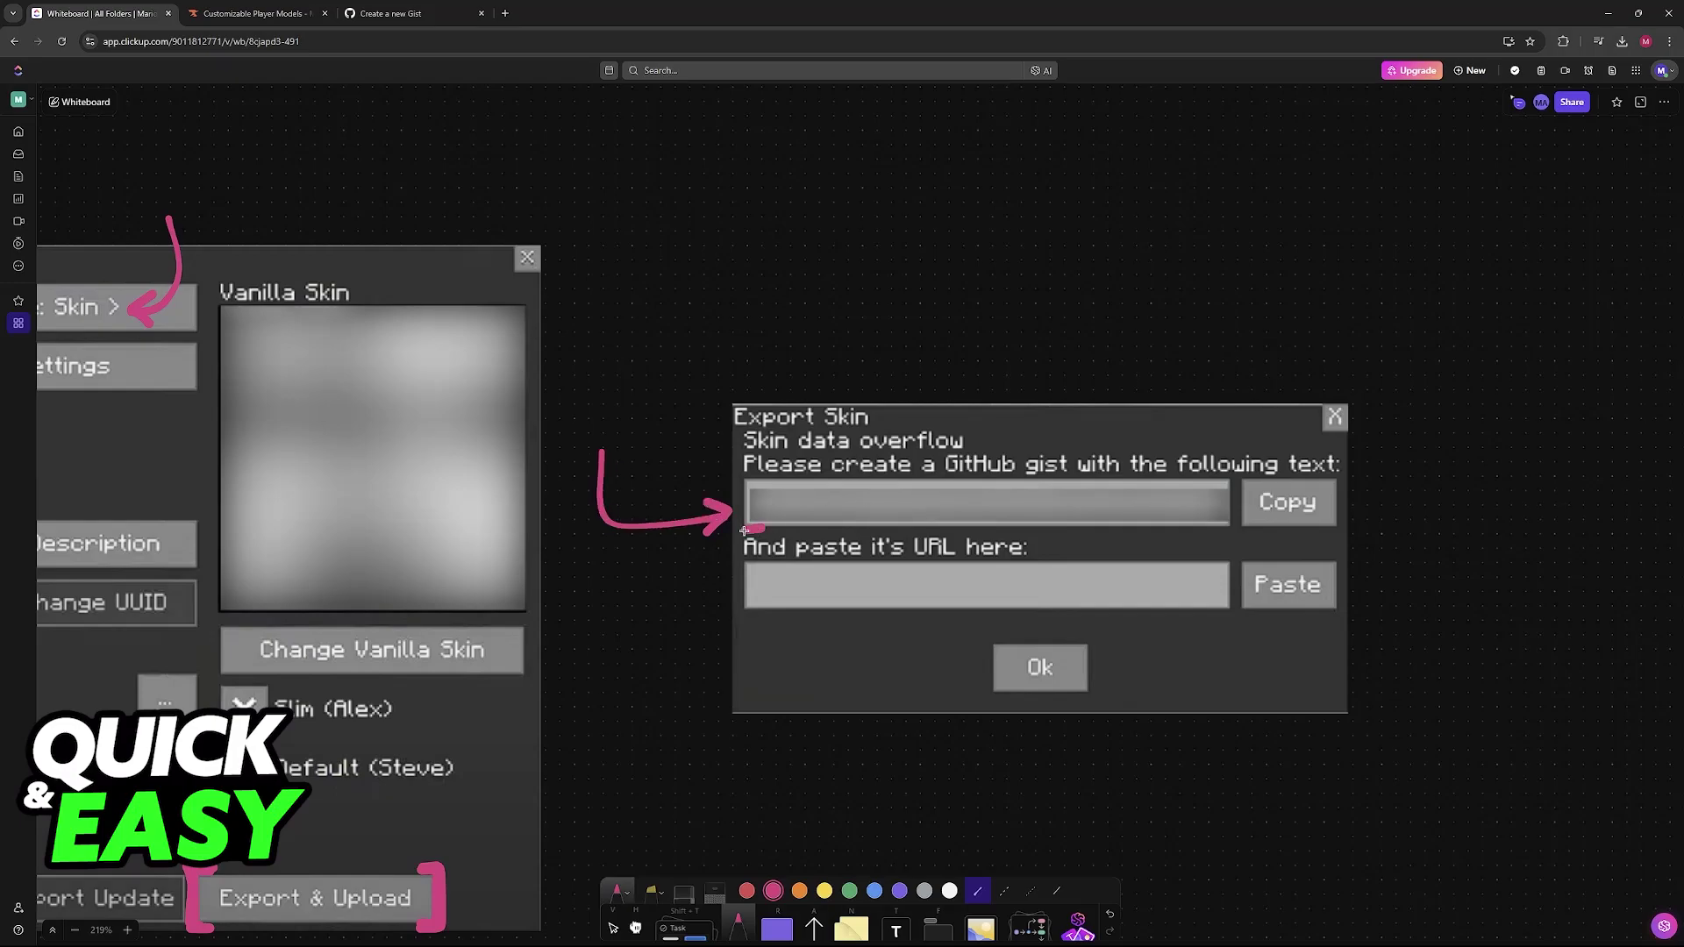
mouse_move(1326, 528)
left_mouse_down()
mouse_move(1342, 527)
mouse_move(1342, 482)
mouse_move(1326, 482)
left_mouse_up()
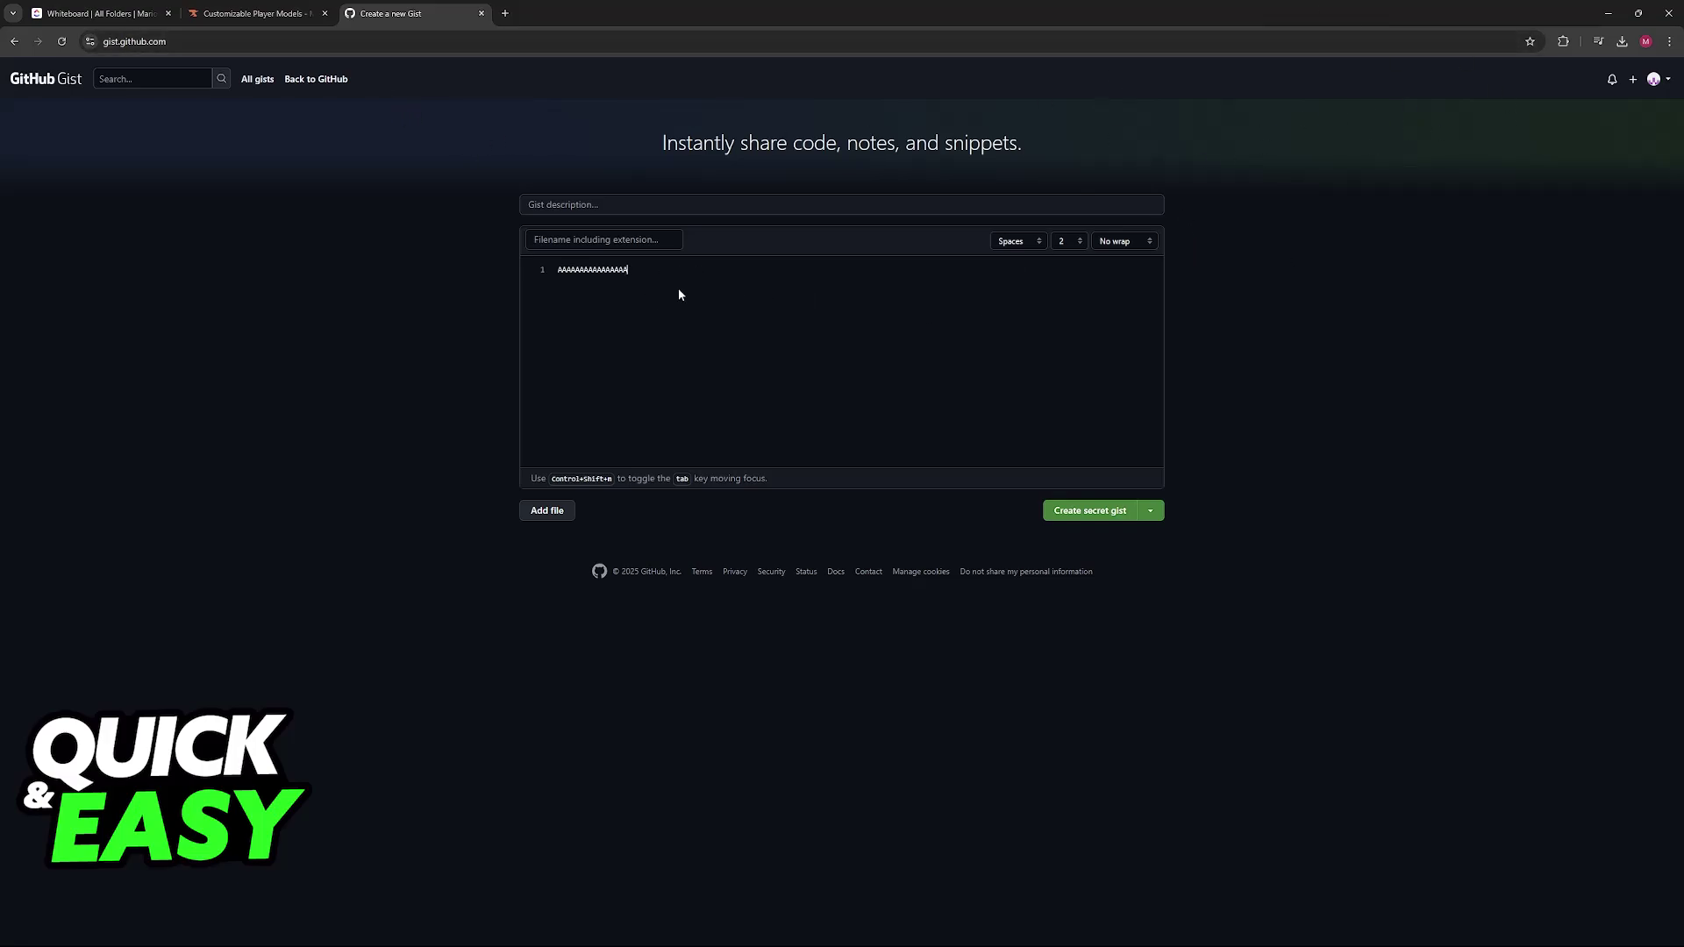
- Select the line of A's in the gist editor, checking the whiteboard's export dialog
left_click_drag(747, 319, 528, 275)
key("ctrl+a")
type("AAAAAAAAAAAAAAAAAAAAAAAAAAAAAAAAAAAAAAAAAAAAAAAA")
key("ctrl+1")
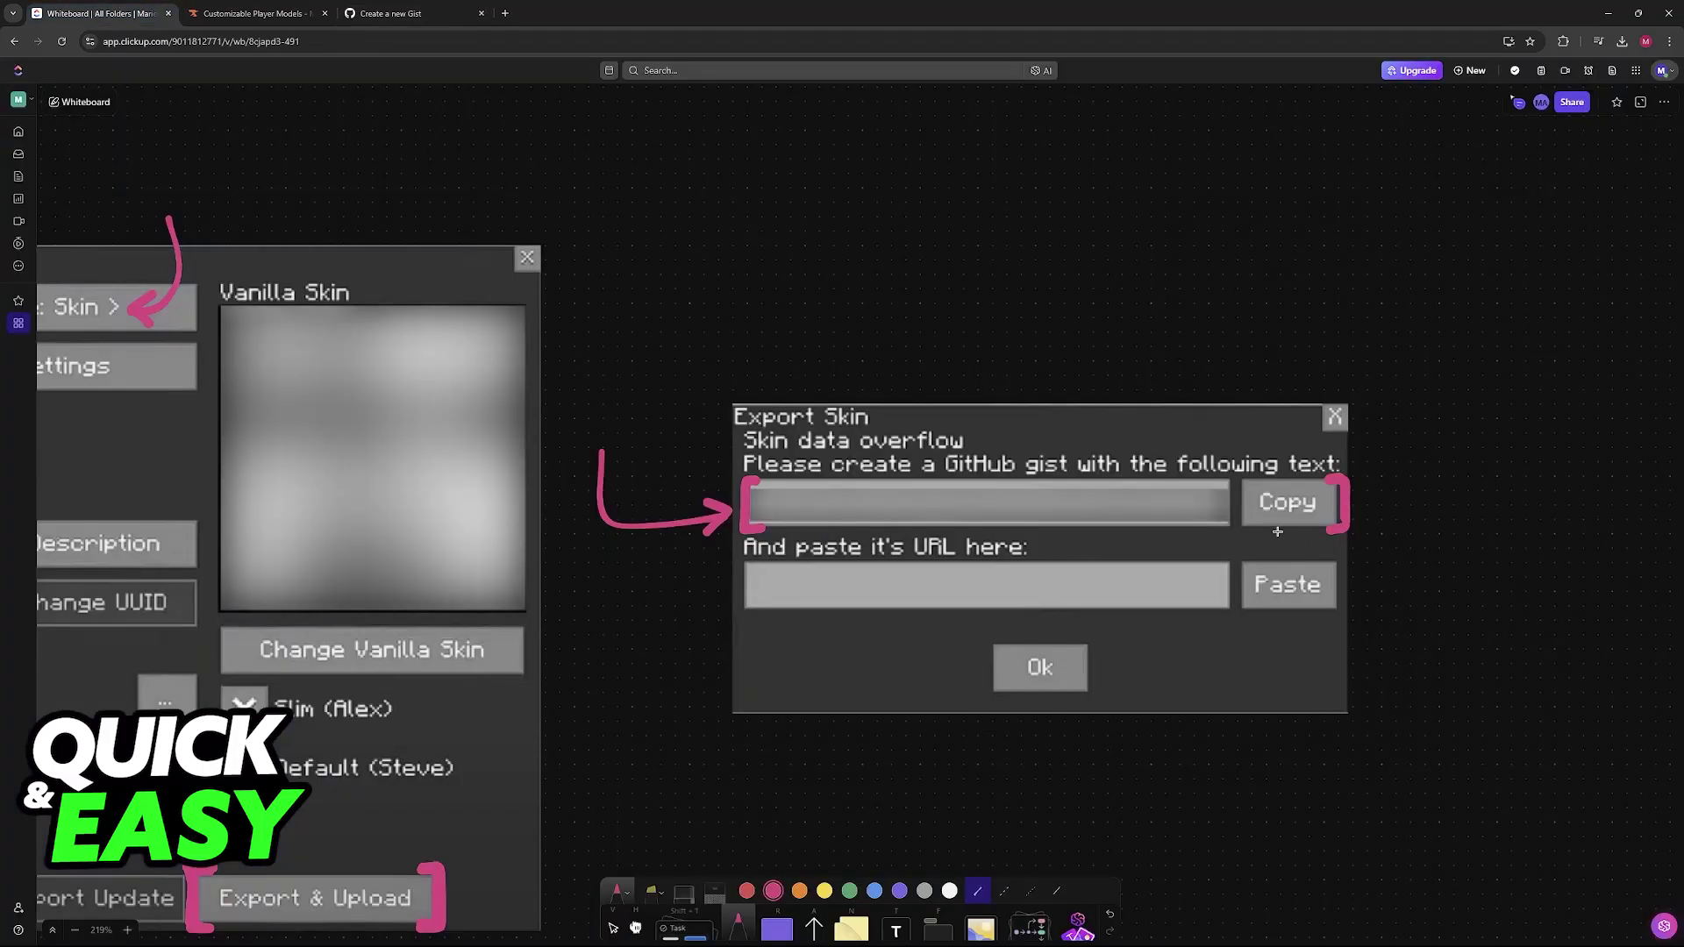
key("ctrl+3")
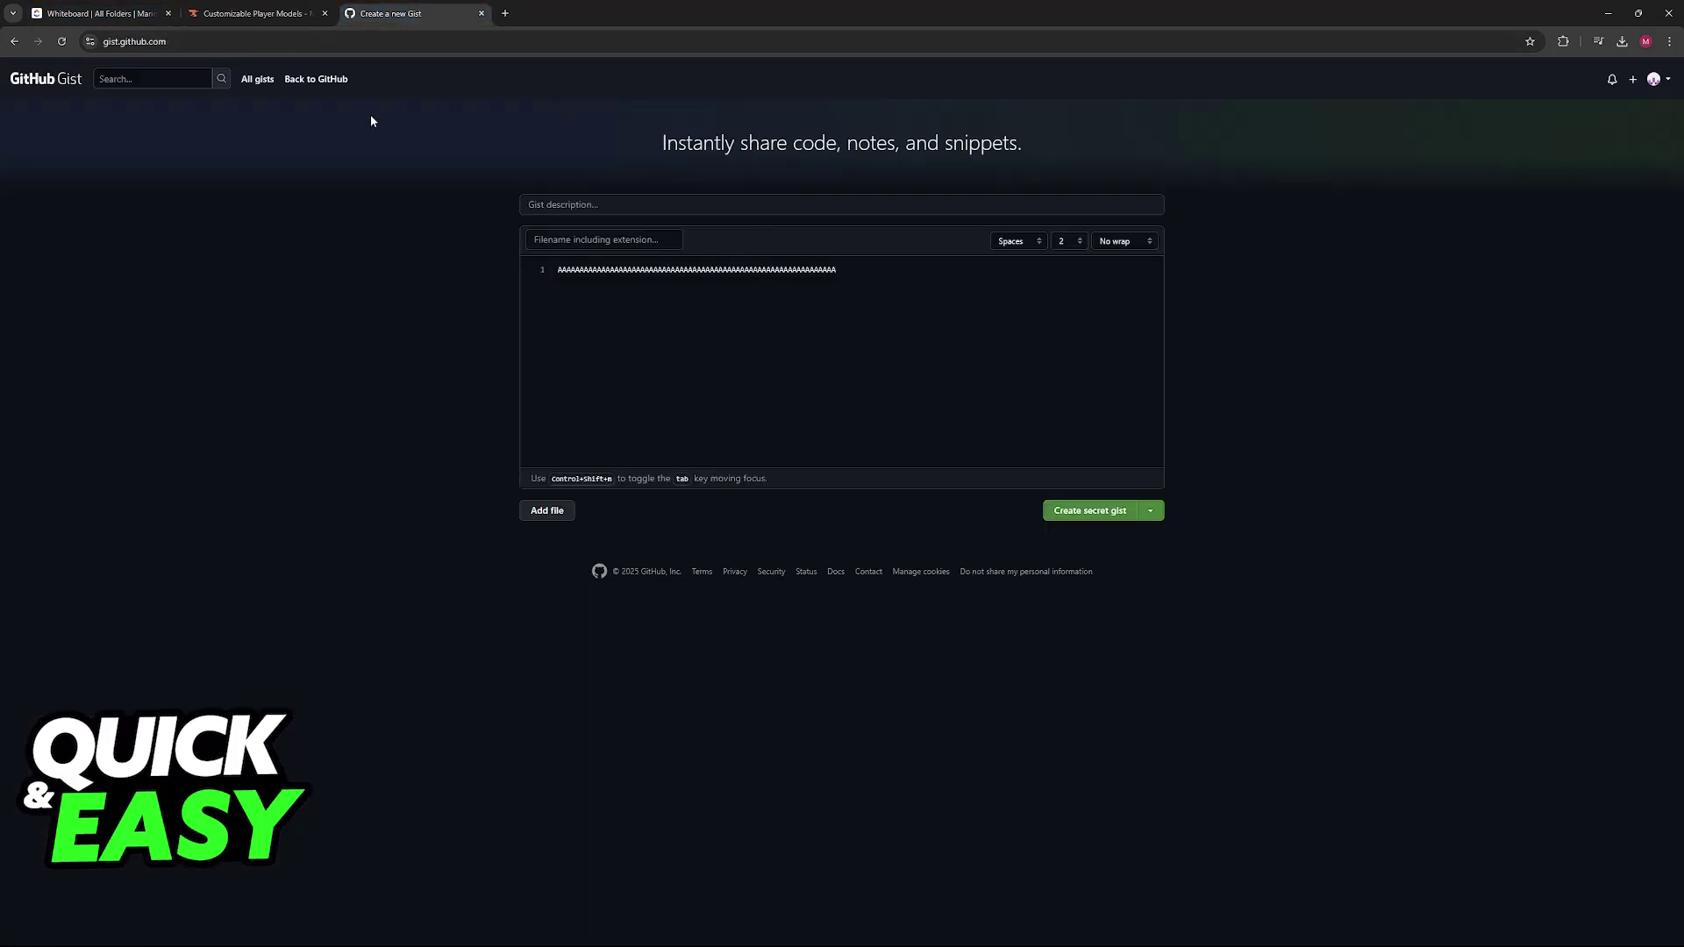
- Create the secret gist and select its page URL in the address bar
left_click(1088, 517)
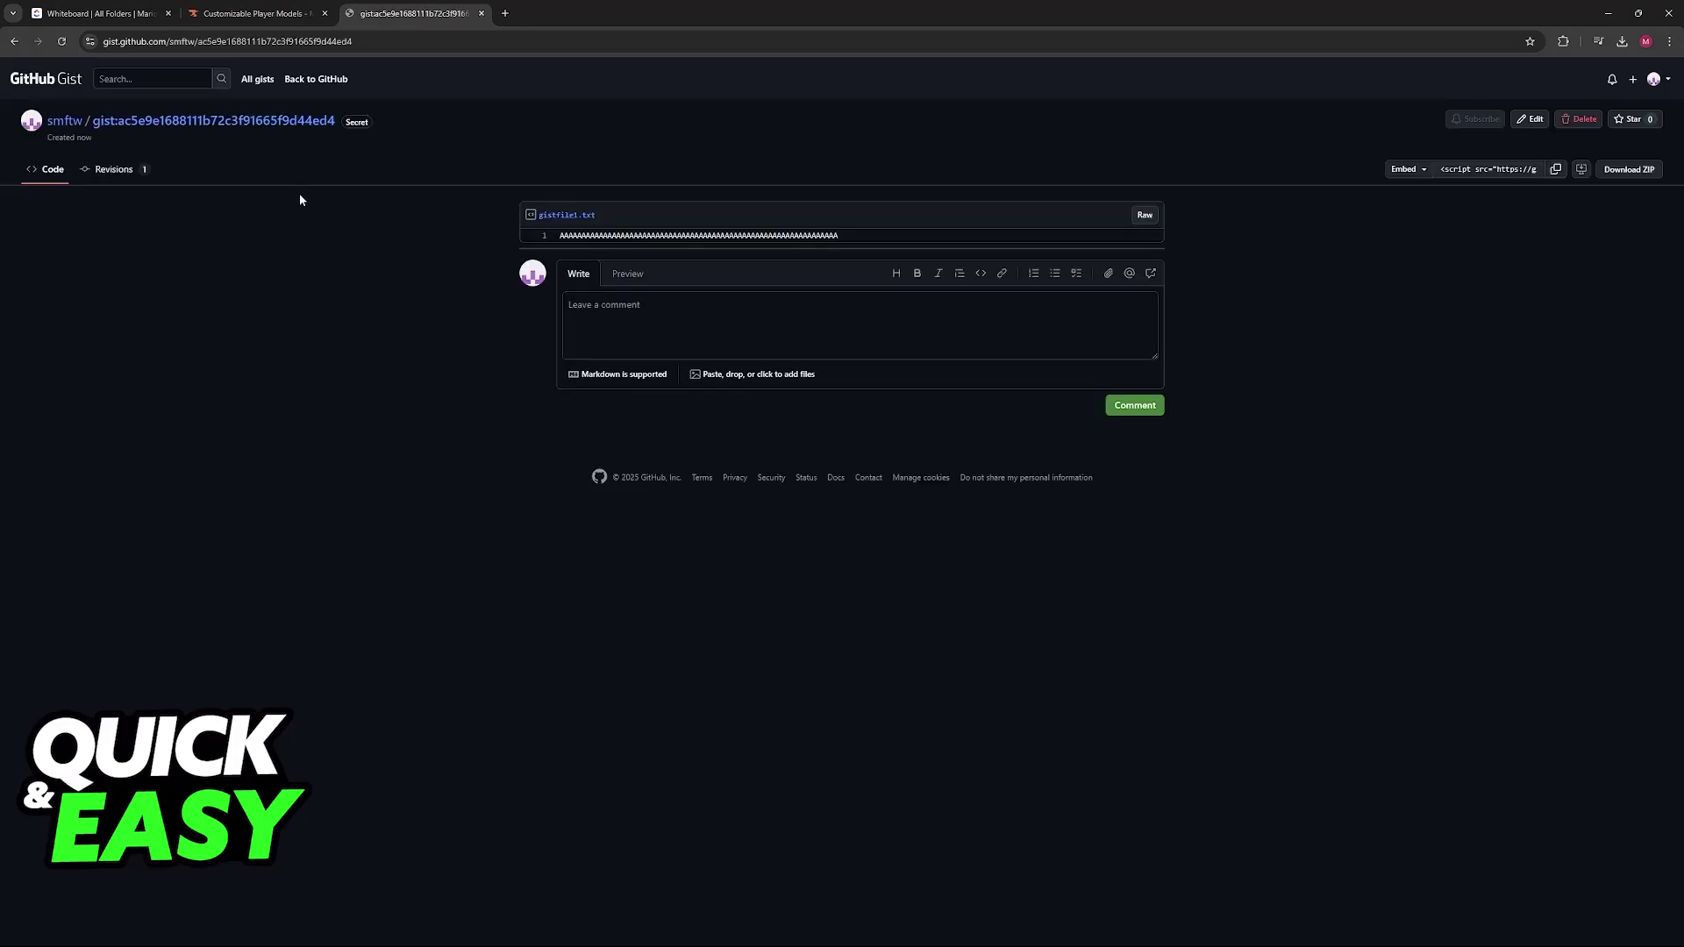
left_click(395, 44)
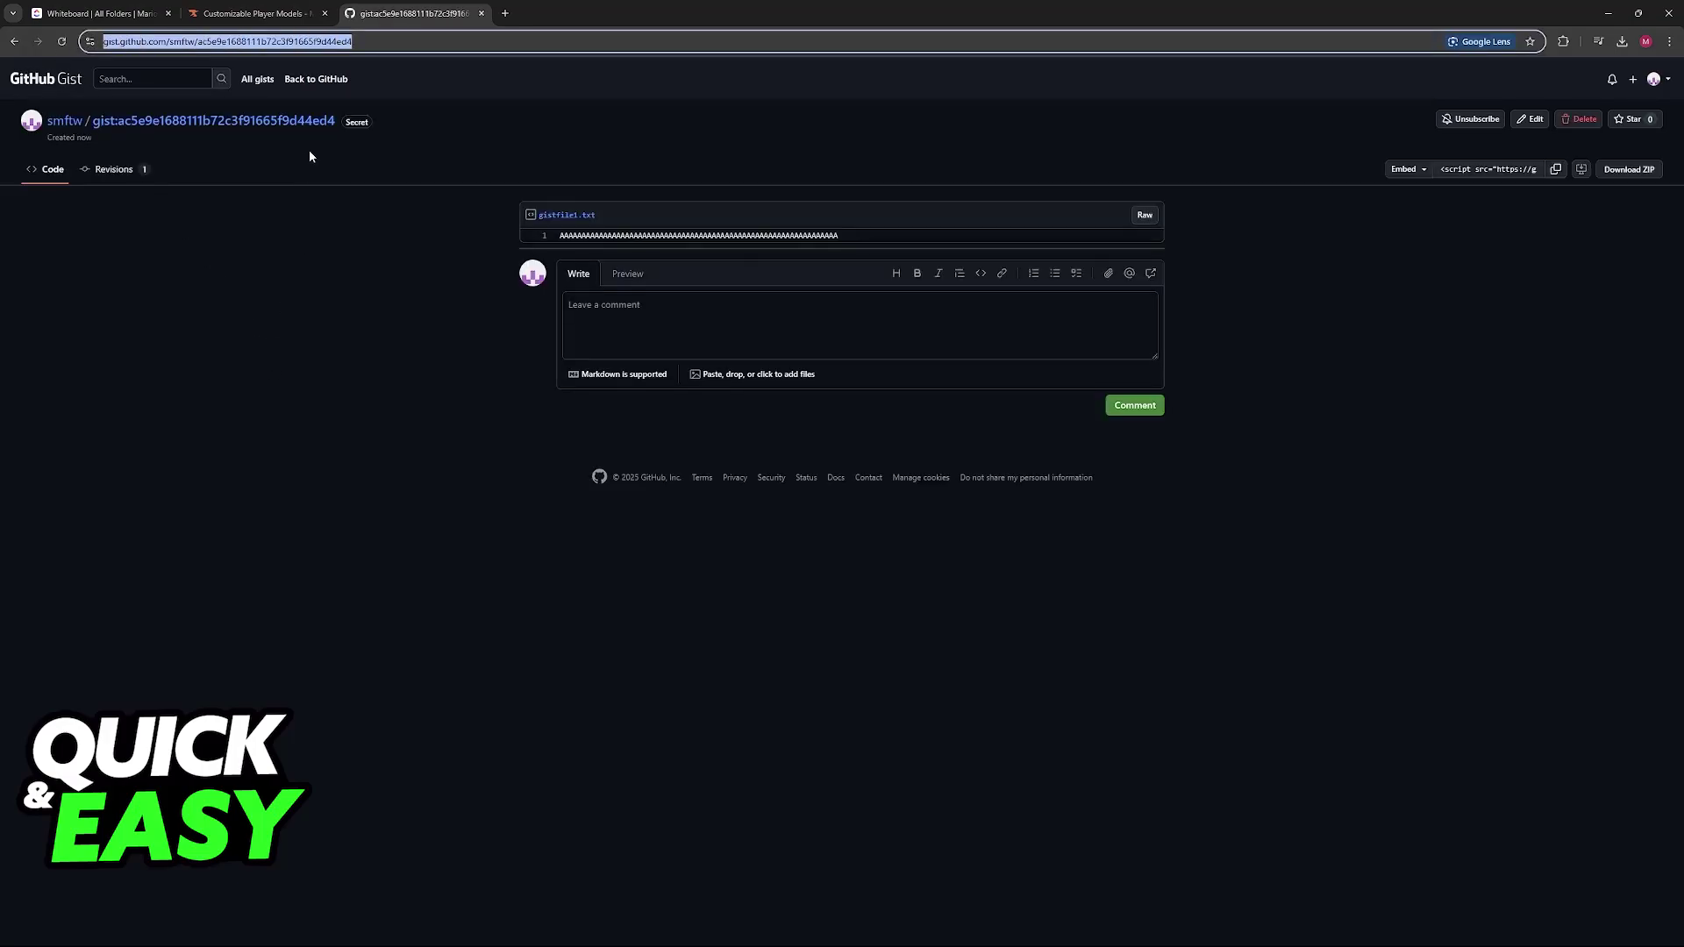
key("ctrl+1")
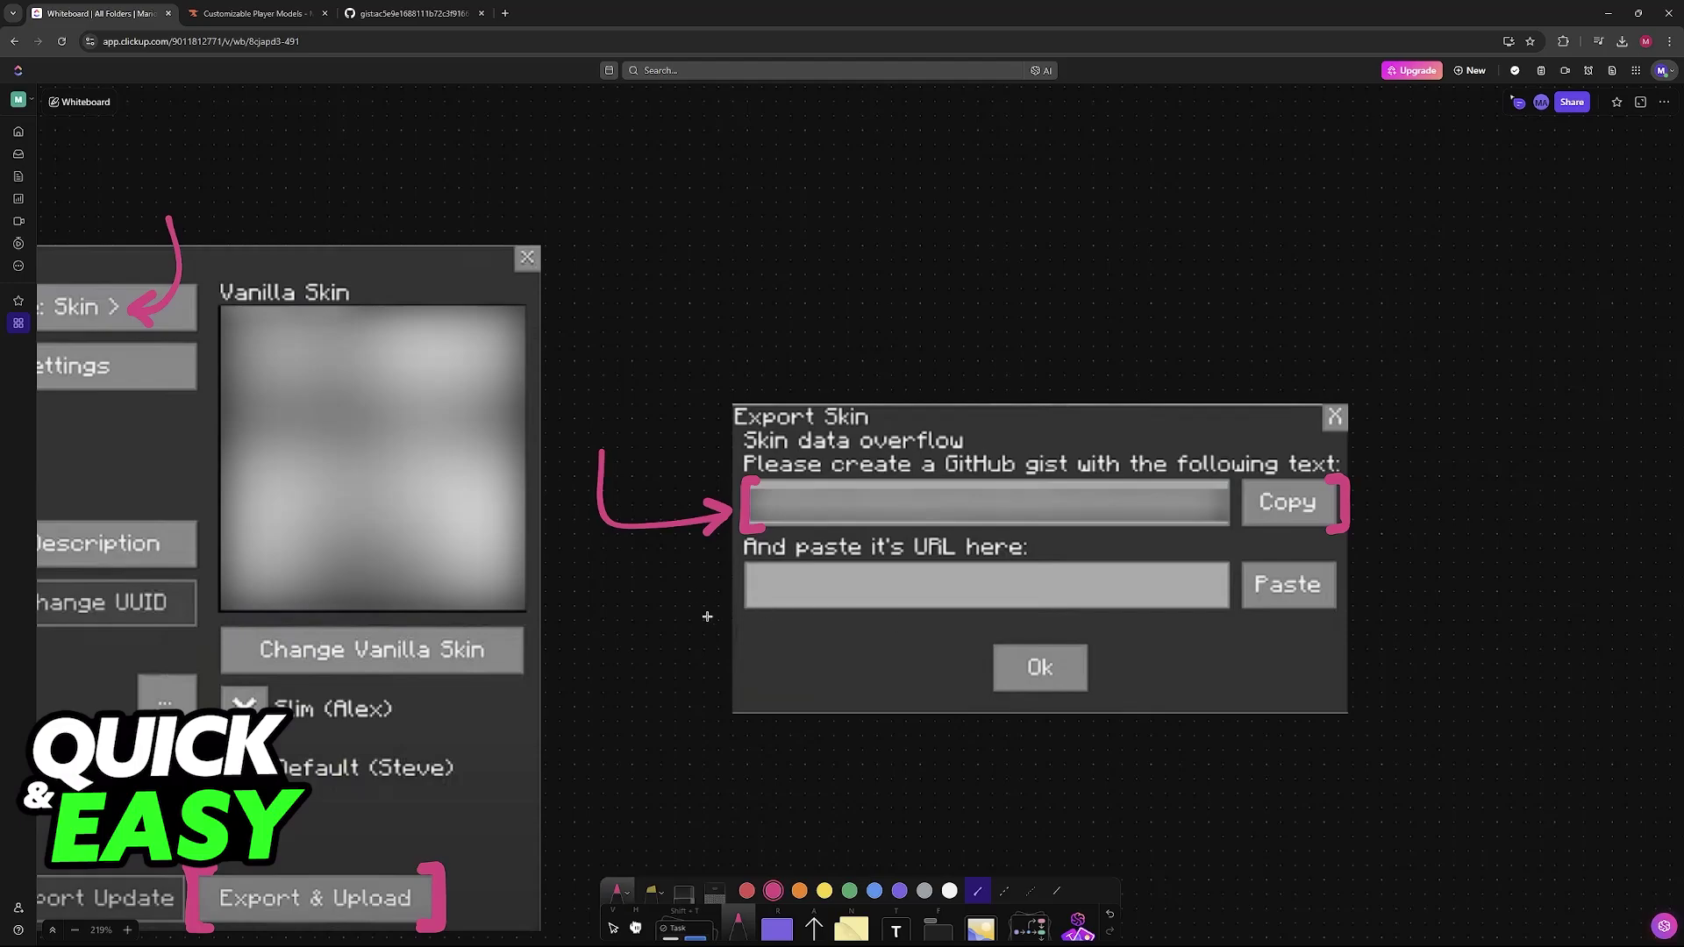
- Draw a pink arrow to the export dialog's URL field and handwrite 'LINK' beneath it
mouse_move(693, 576)
left_mouse_down()
mouse_move(717, 608)
mouse_move(621, 740)
mouse_move(631, 805)
left_mouse_up()
left_click(648, 776)
mouse_move(645, 787)
left_mouse_down()
mouse_move(645, 810)
mouse_move(692, 772)
mouse_move(705, 811)
left_mouse_up()
mouse_move(731, 769)
left_mouse_down()
mouse_move(712, 791)
mouse_move(730, 799)
left_mouse_up()
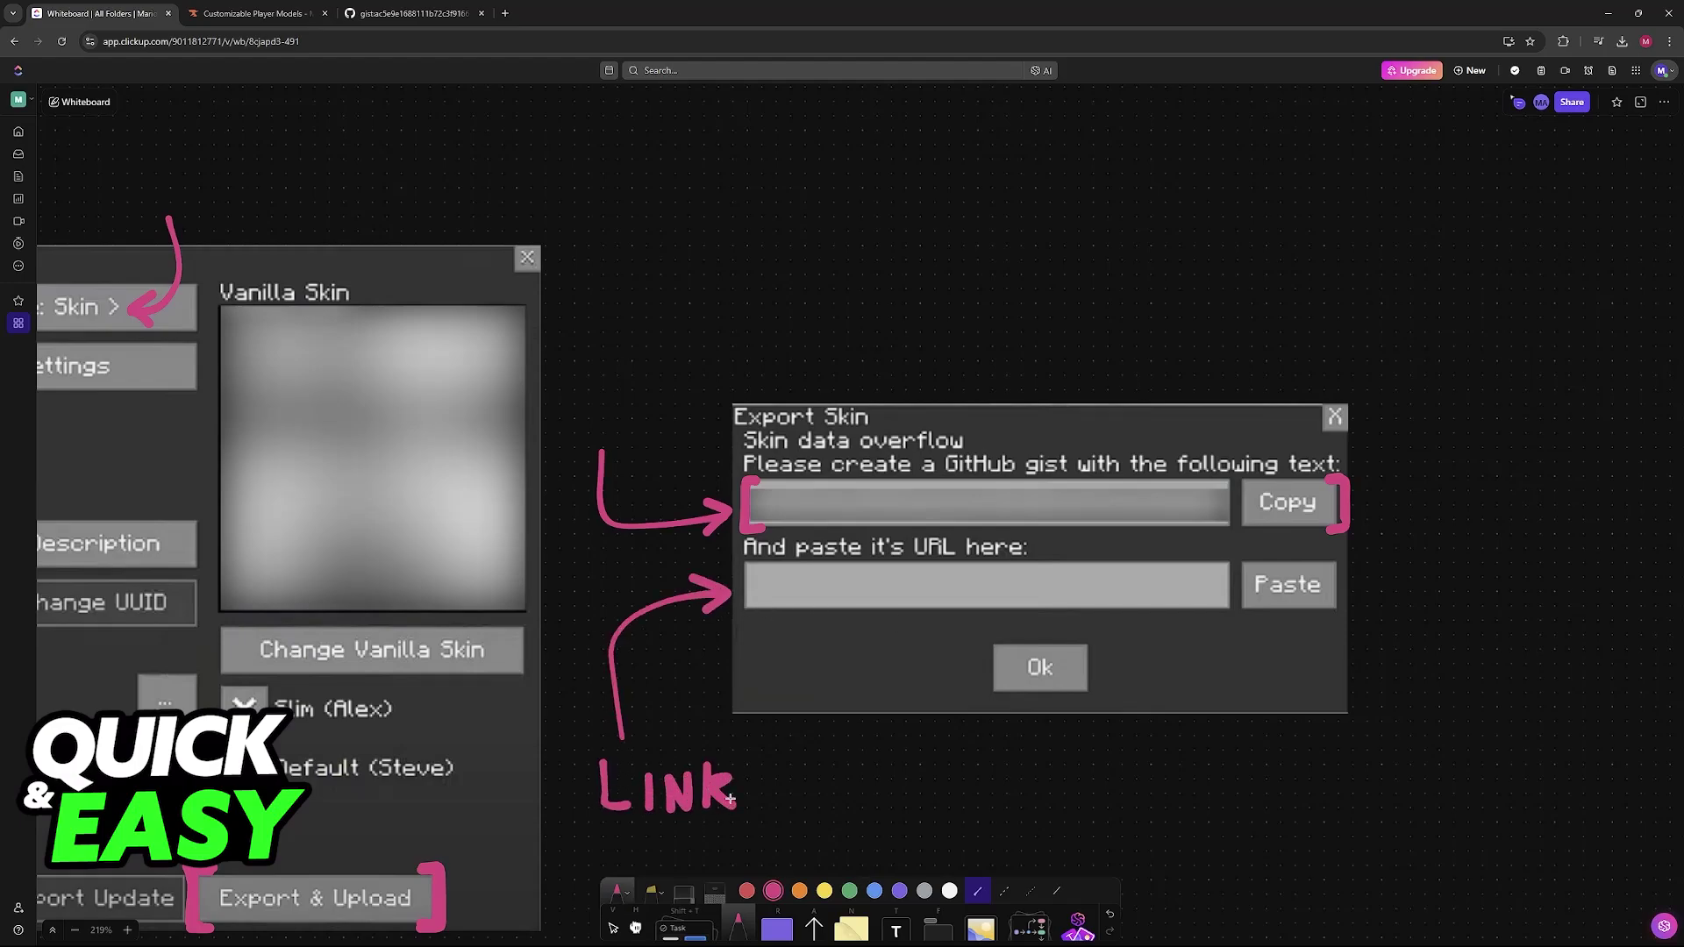
scroll(753, 685, "down", 5)
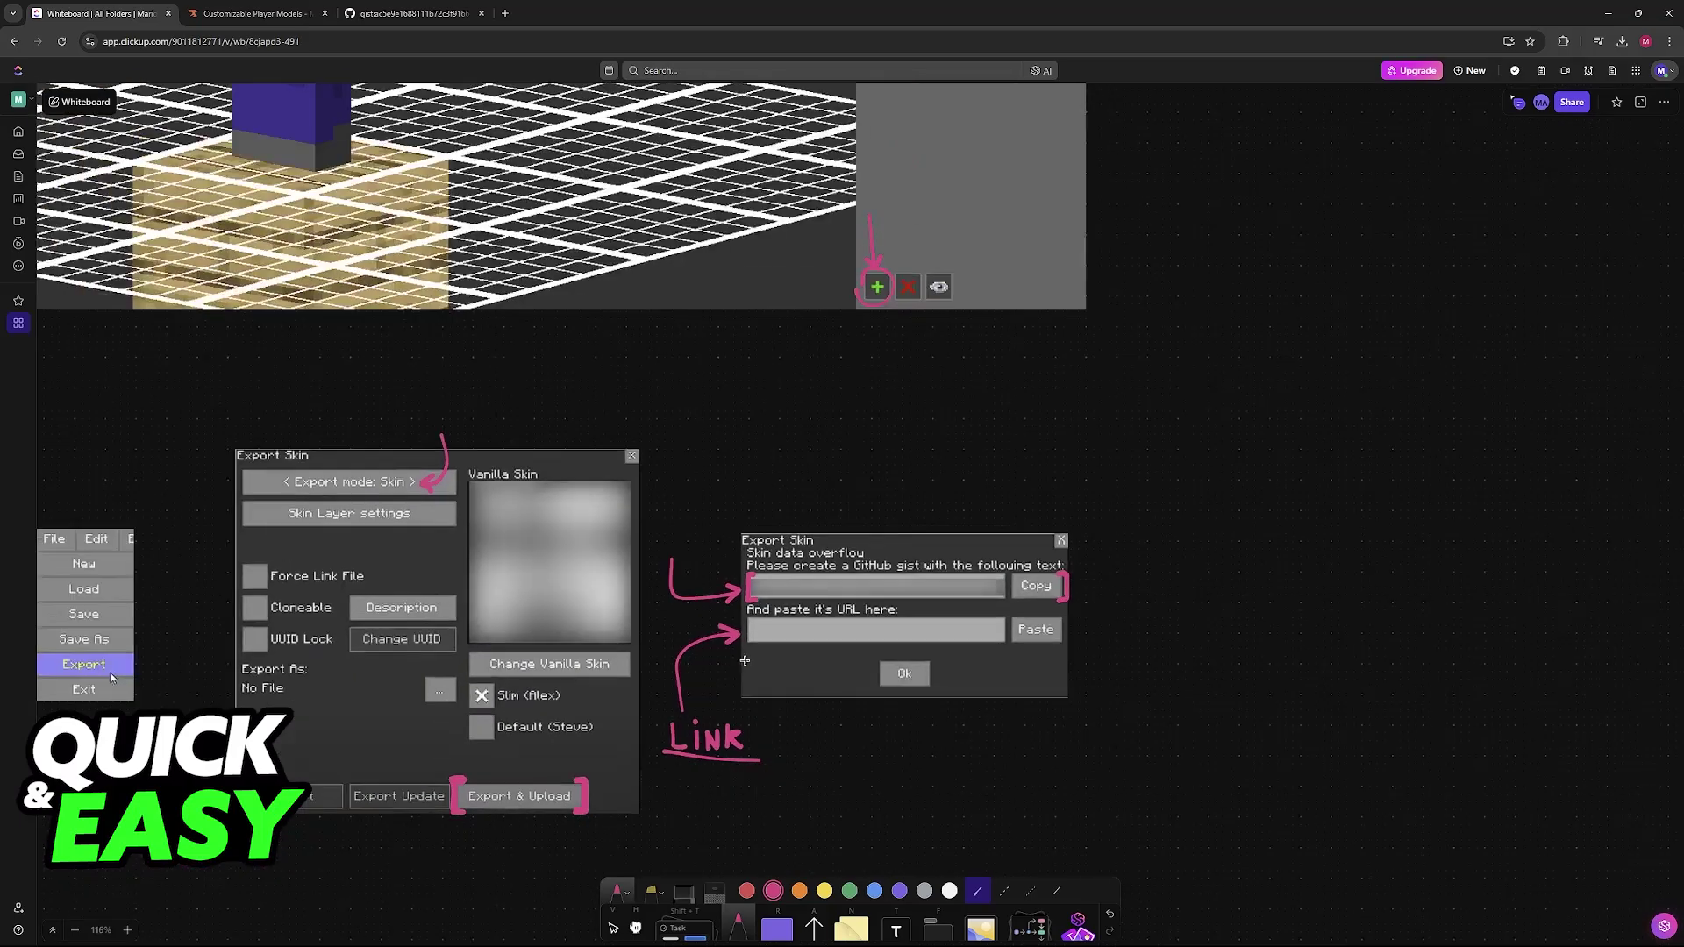
scroll(745, 662, "up", 5)
scroll(622, 590, "up", 3)
scroll(816, 623, "up", 3)
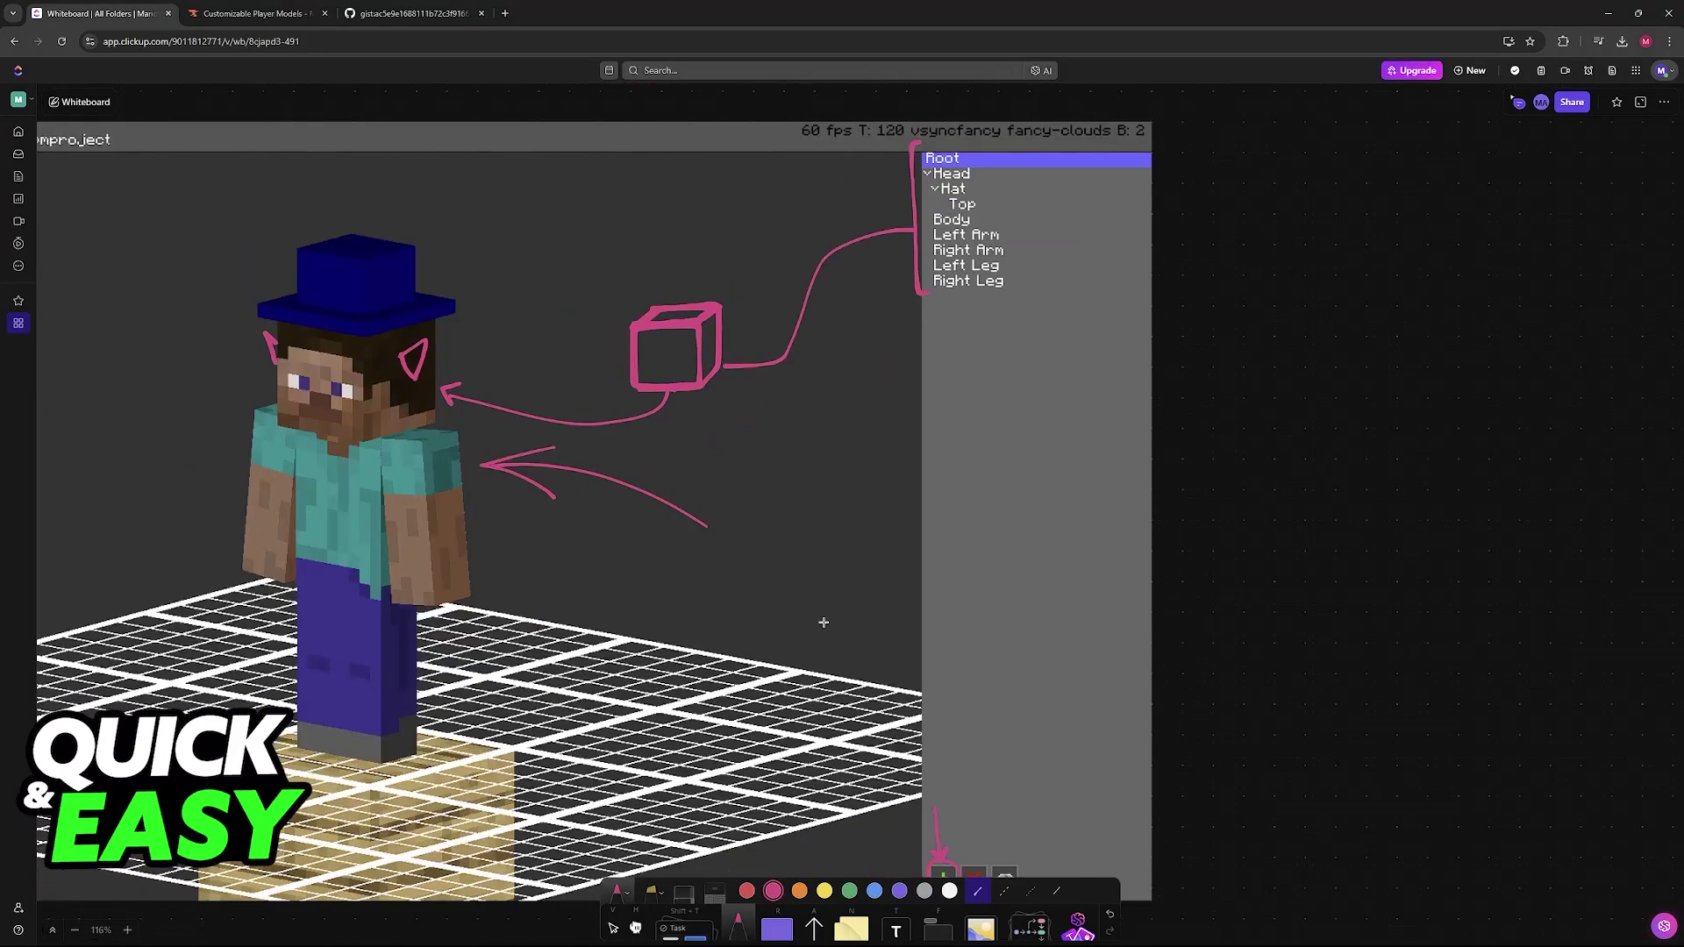
scroll(823, 621, "left", 1)
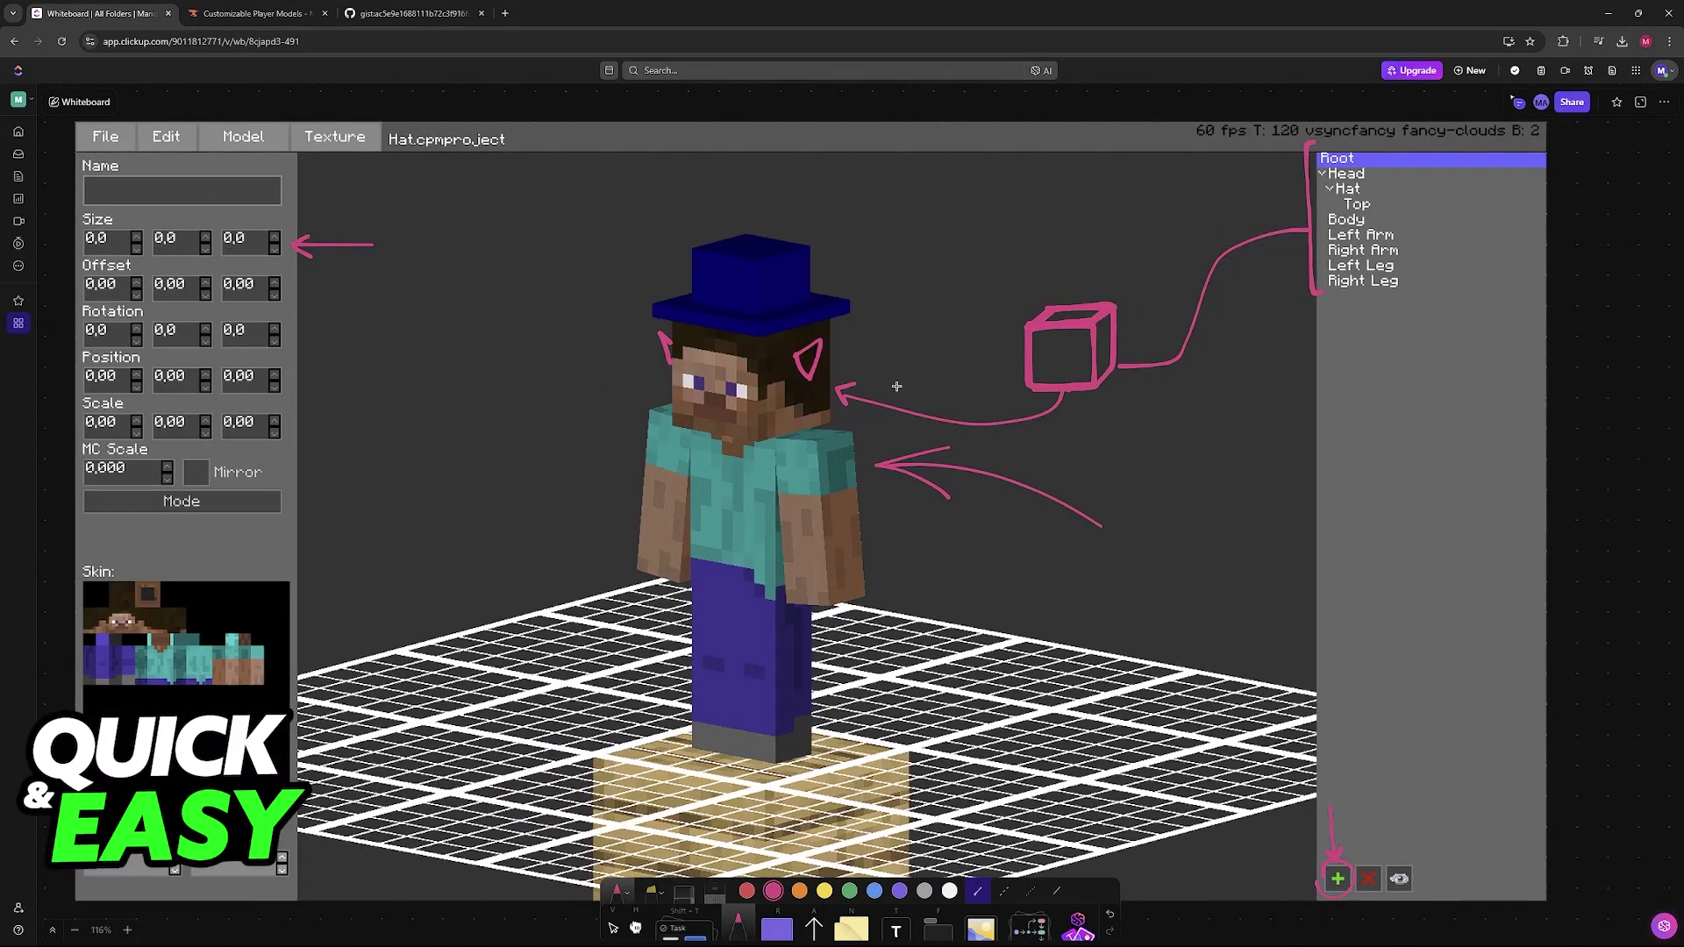